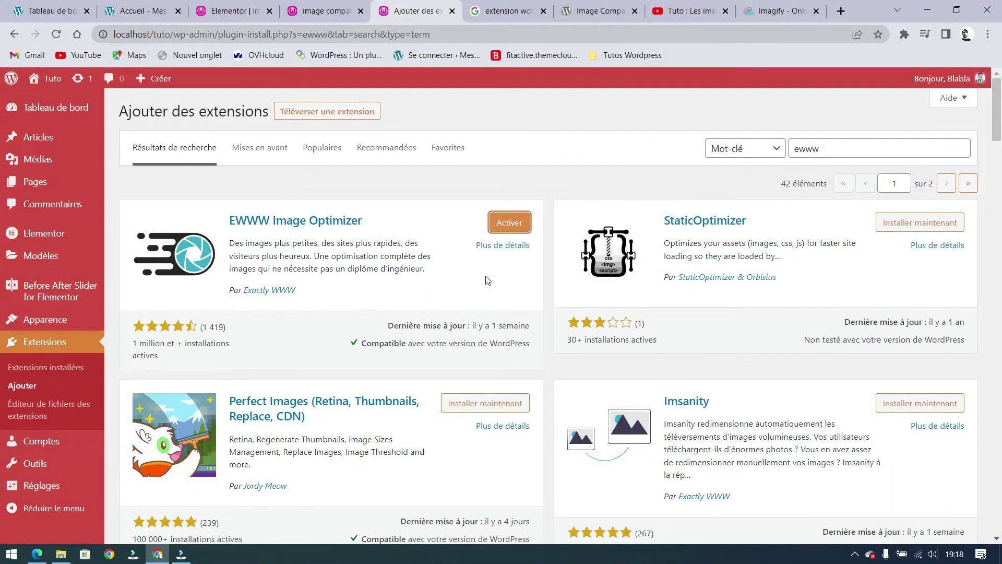
# - Activate the EWWW Image Optimizer extension and open its settings page
pyautogui.click(508, 222)
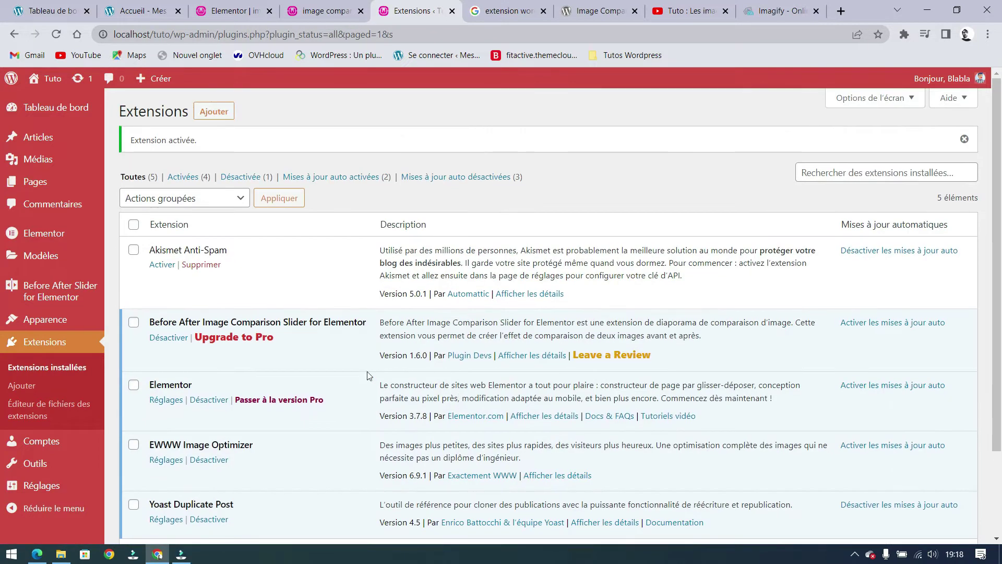
pyautogui.moveTo(31, 492)
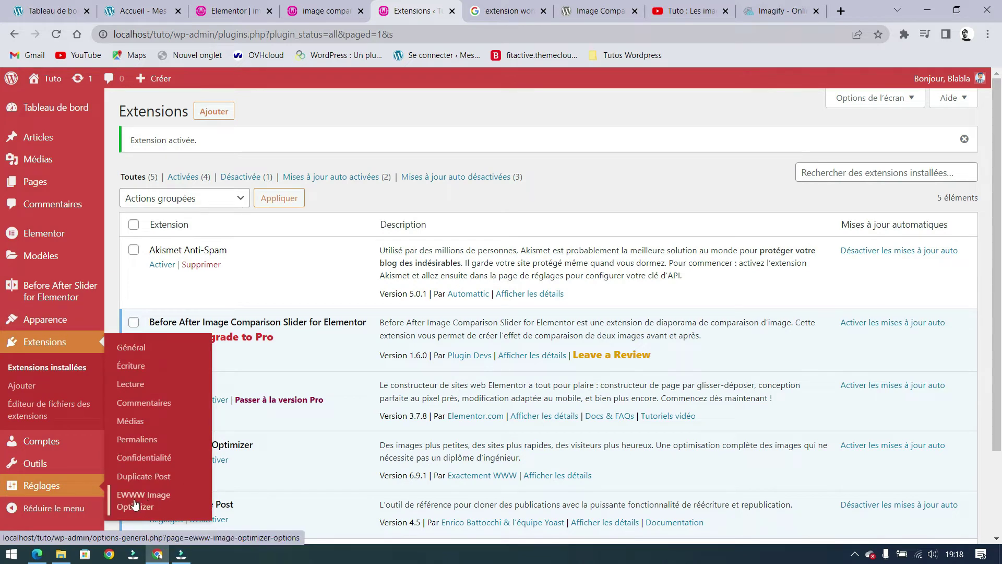
pyautogui.click(163, 505)
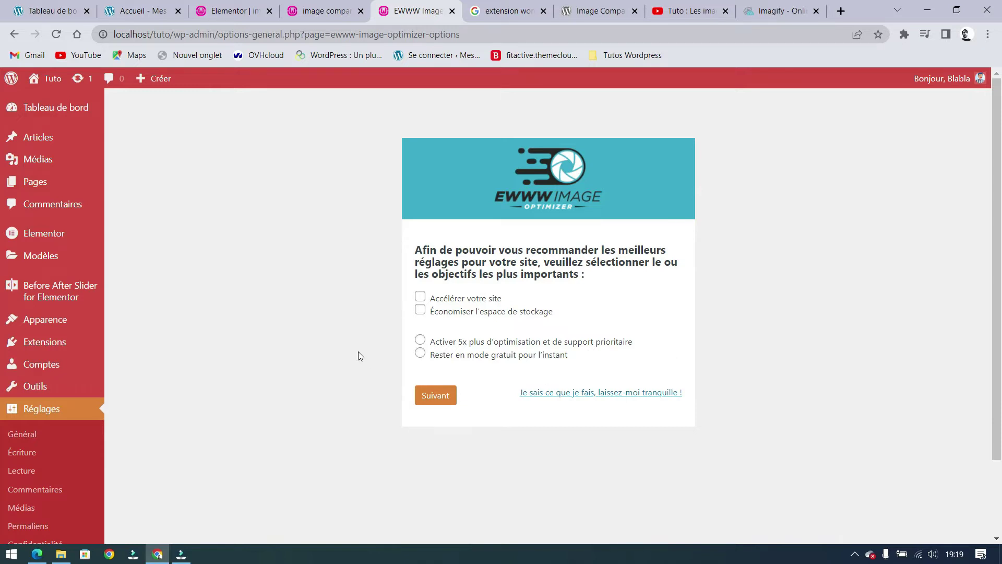
# - Select the goals Accélérer votre site and Économiser l'espace de stockage, choose Rester en mode gratuit pour l'instant, and continue to the recommended settings
pyautogui.click(420, 297)
pyautogui.click(420, 310)
pyautogui.click(420, 340)
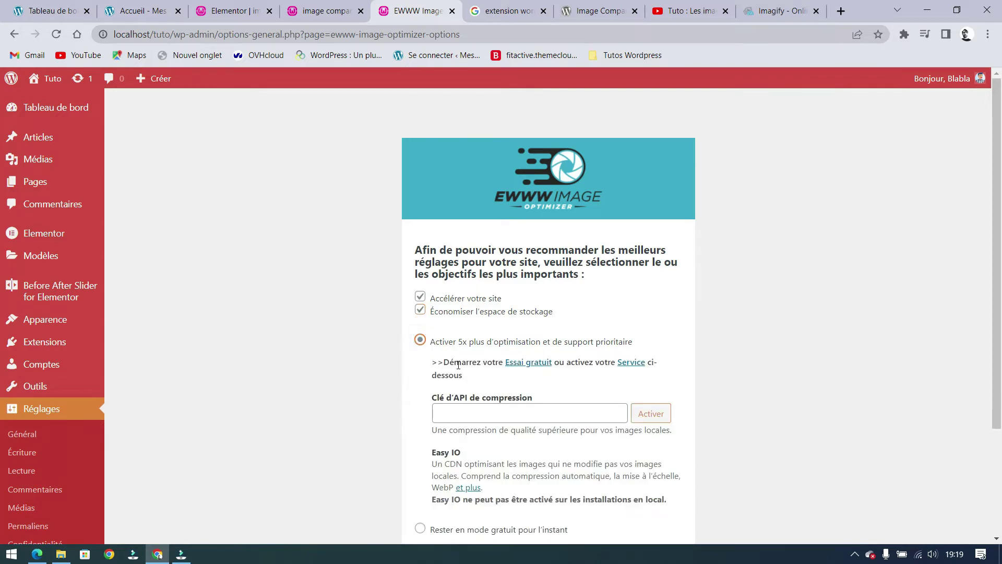
pyautogui.scroll(-1, 457, 261)
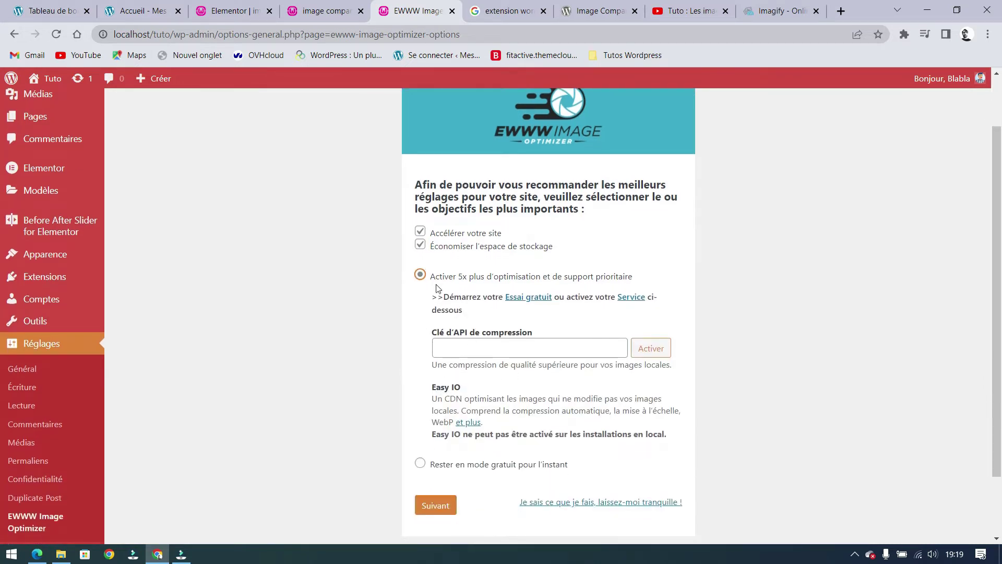
pyautogui.click(420, 464)
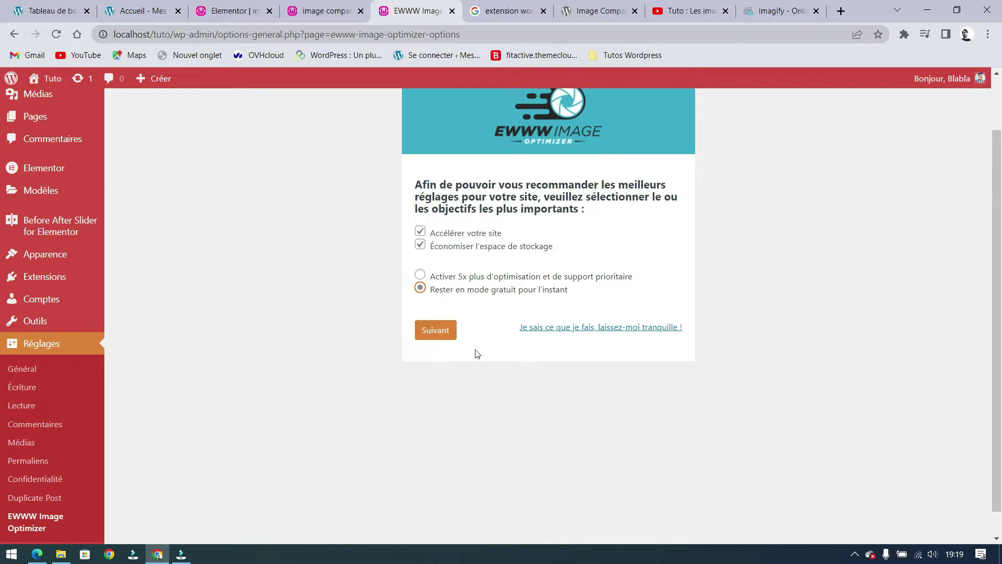
pyautogui.click(441, 333)
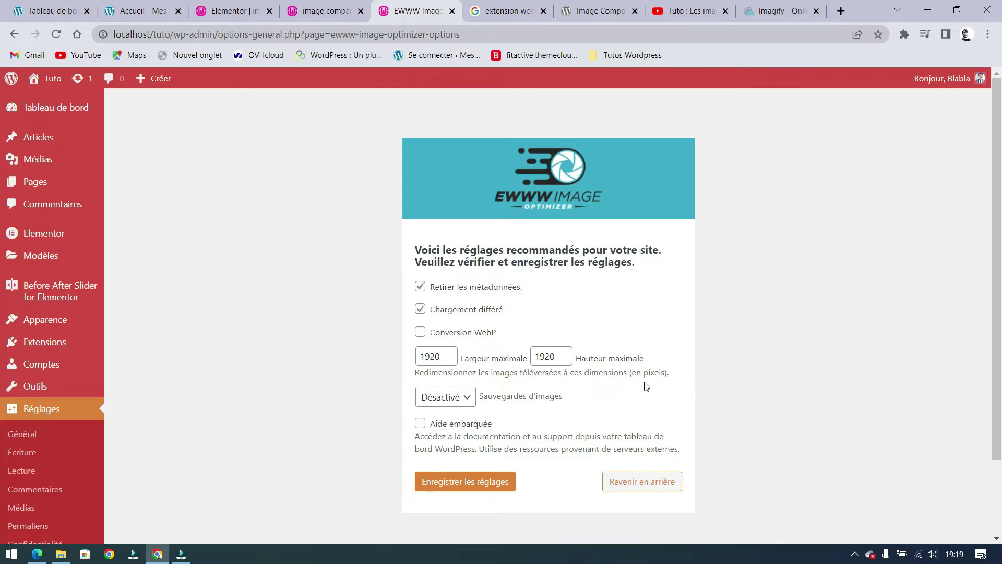
# - Look through the Imagify home page and return to the EWWW Image Optimizer recommended settings
pyautogui.click(762, 11)
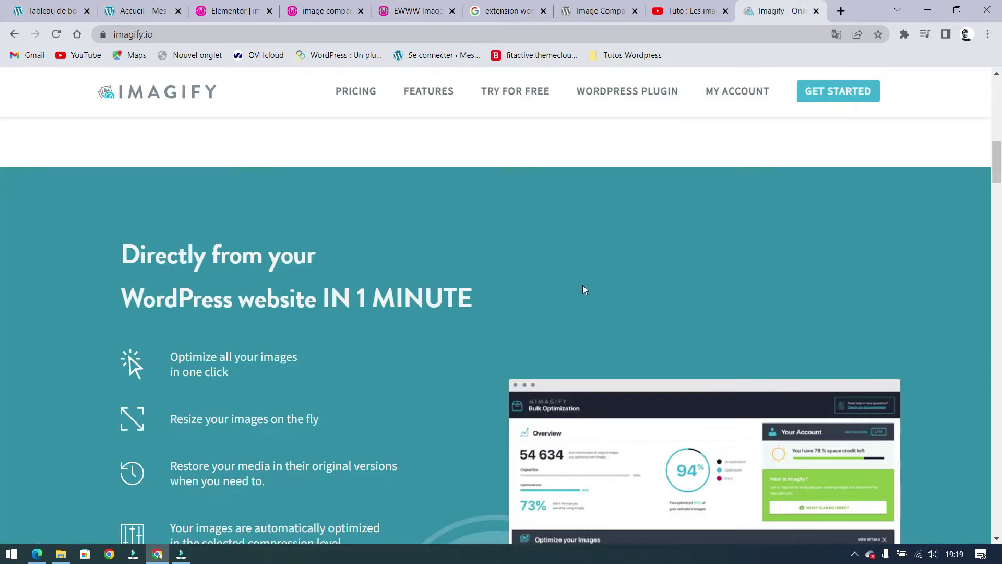
pyautogui.scroll(14, 373, 189)
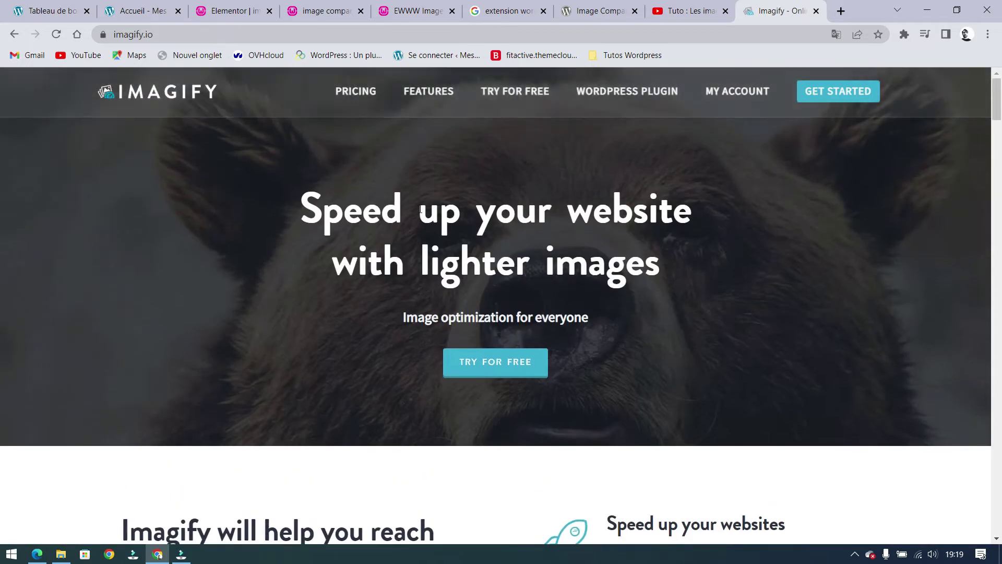
pyautogui.scroll(-20, 420, 209)
pyautogui.scroll(9, 425, 216)
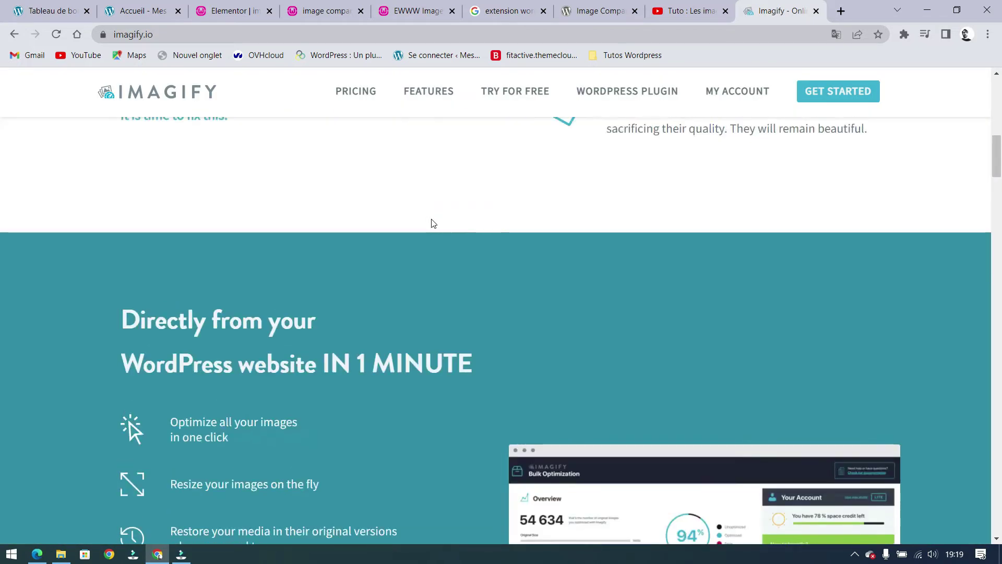
pyautogui.scroll(14, 433, 223)
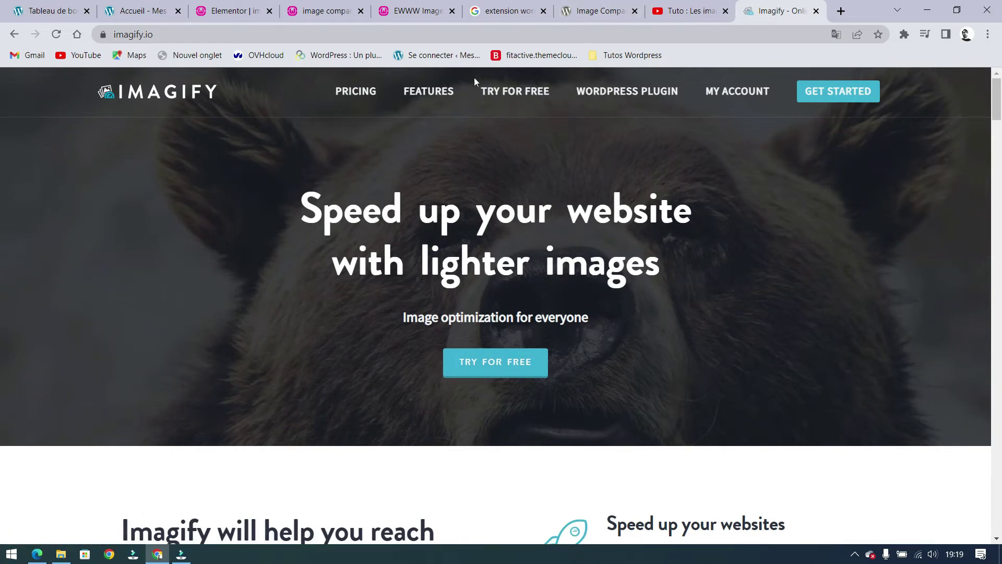
pyautogui.click(397, 10)
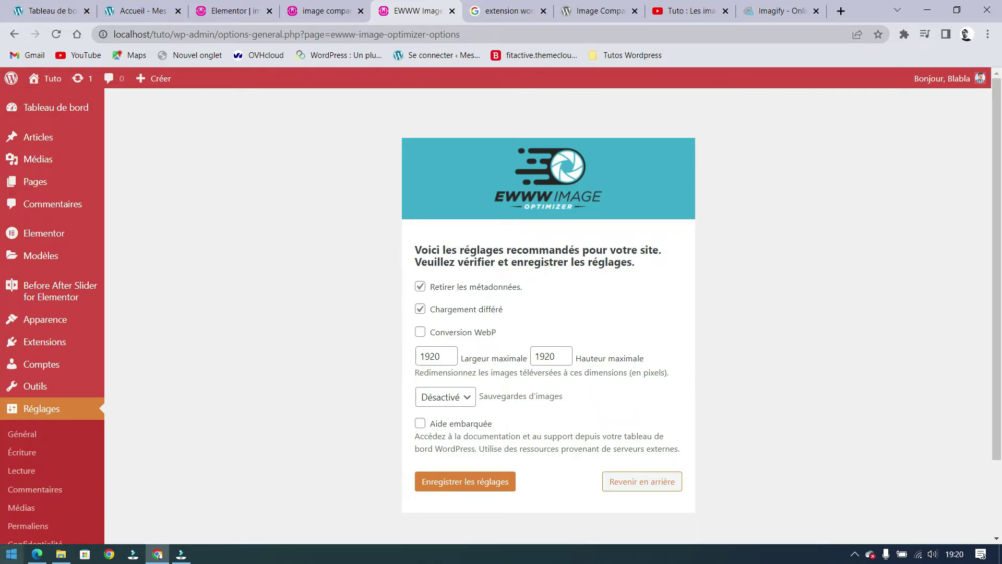
# - Switch to File Explorer and open the detailed properties of Aeroport-480x270.jpg in the Exos-Originaux folder
pyautogui.click(69, 557)
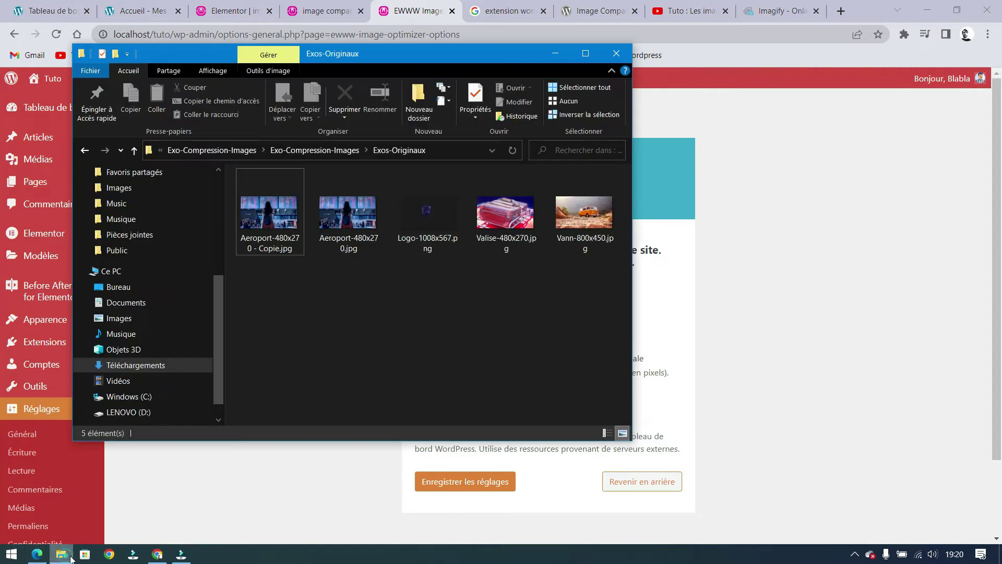
pyautogui.click(347, 219)
pyautogui.rightClick(325, 400)
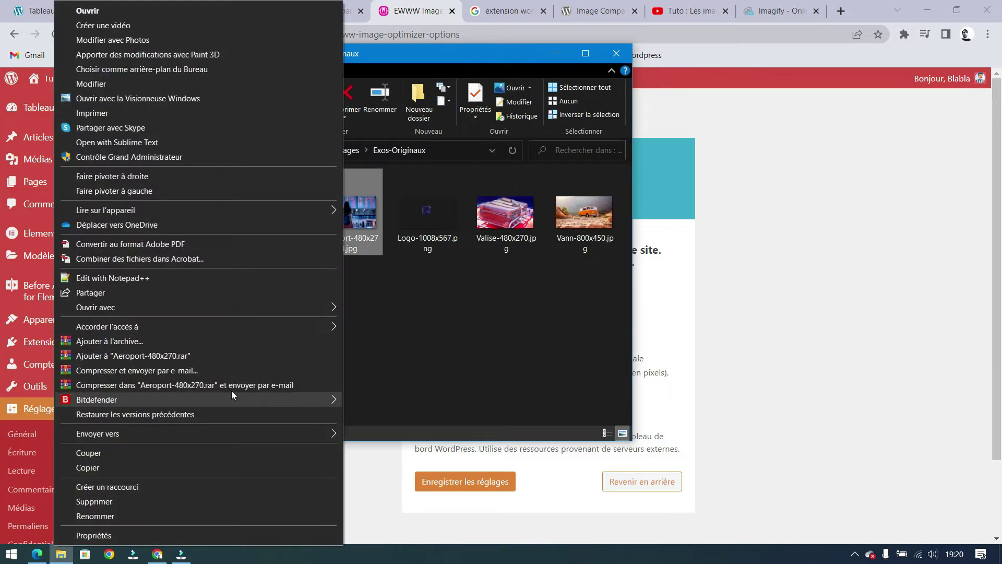
pyautogui.click(100, 534)
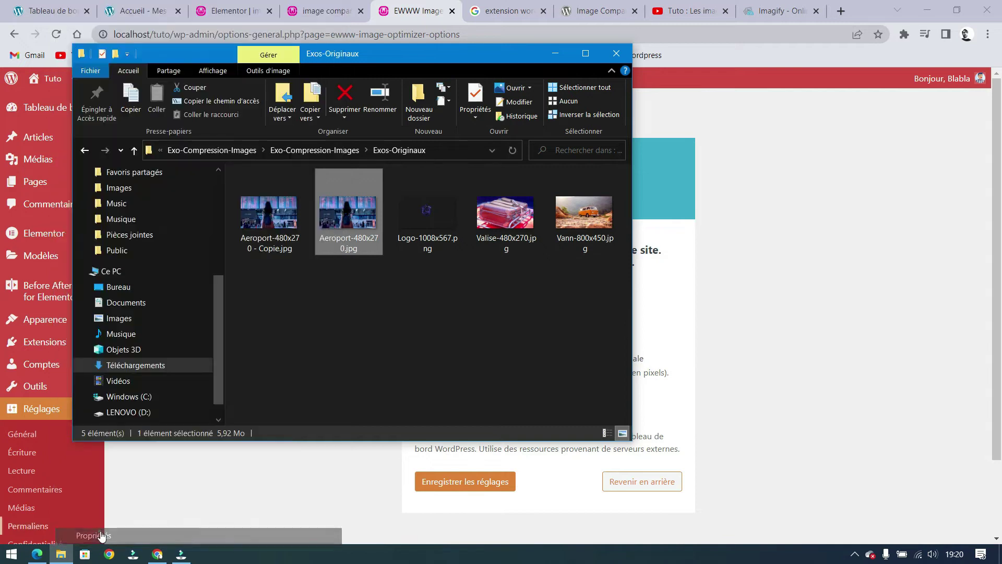
pyautogui.click(438, 242)
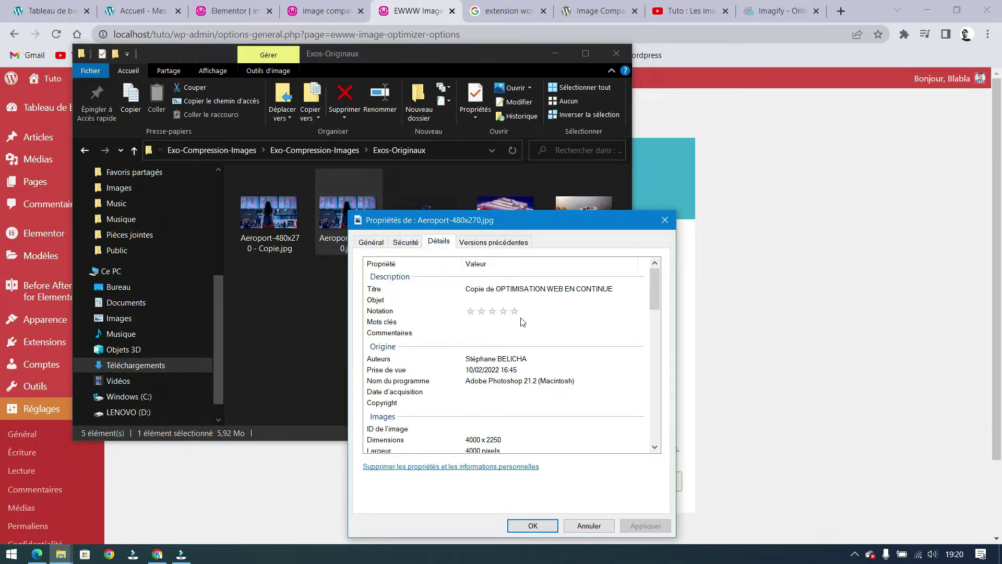
# - Examine the image's author, origin and camera metadata, and close its properties and the file window
pyautogui.click(467, 362)
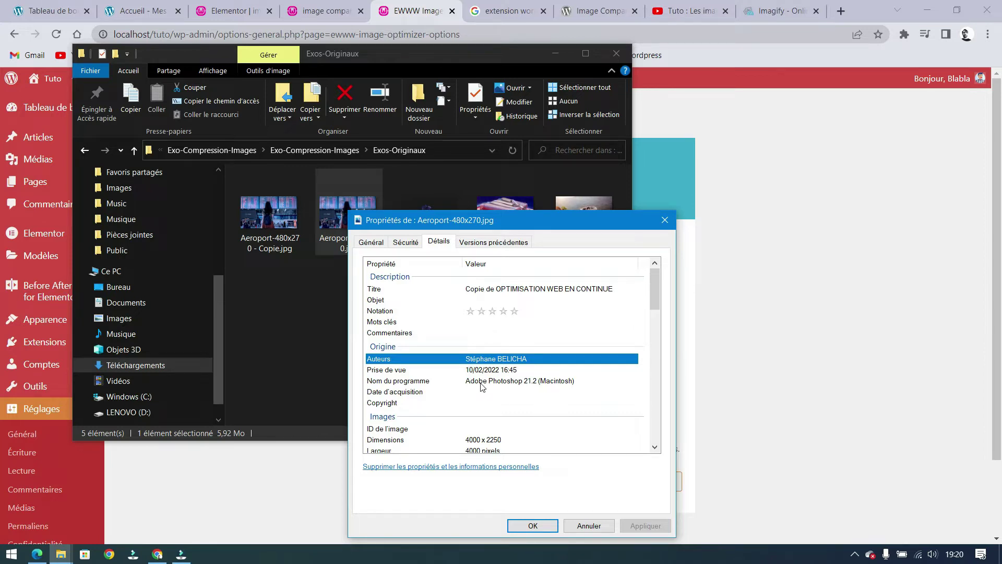
pyautogui.moveTo(655, 293); pyautogui.dragTo(668, 347)
pyautogui.click(498, 325)
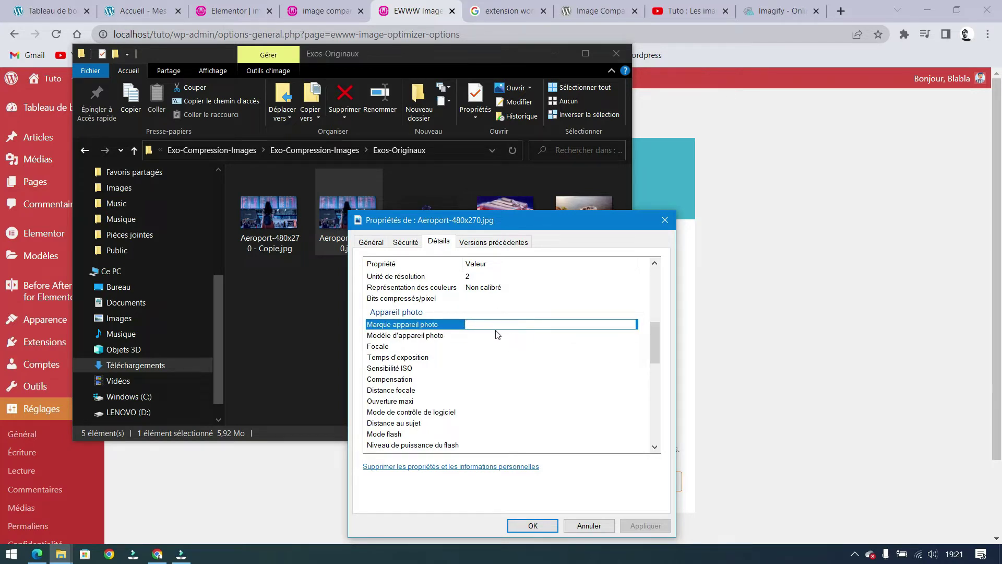
pyautogui.scroll(-2, 522, 344)
pyautogui.scroll(1, 540, 353)
pyautogui.moveTo(656, 343); pyautogui.dragTo(656, 343)
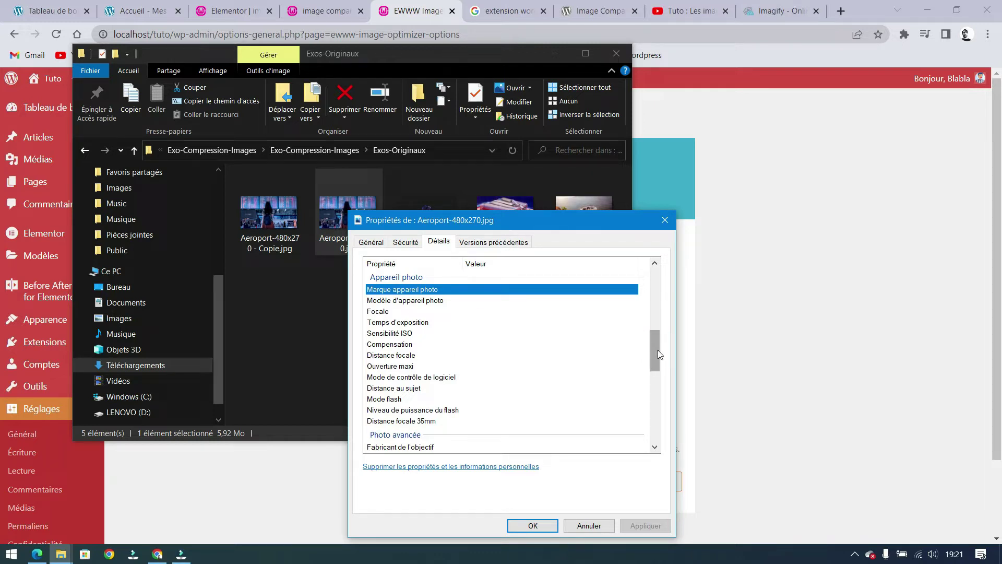
pyautogui.moveTo(654, 347); pyautogui.dragTo(664, 281)
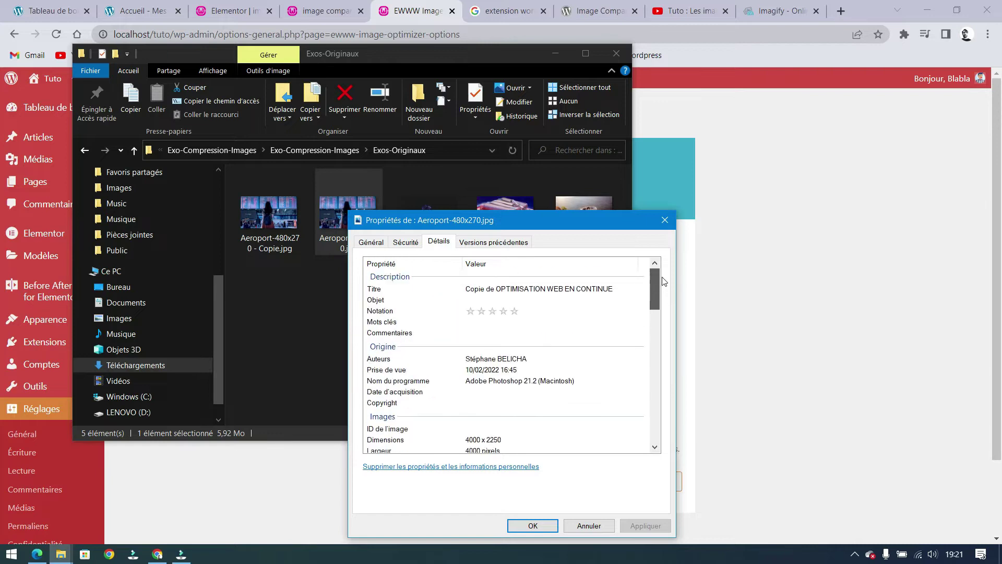
pyautogui.click(664, 220)
pyautogui.click(816, 173)
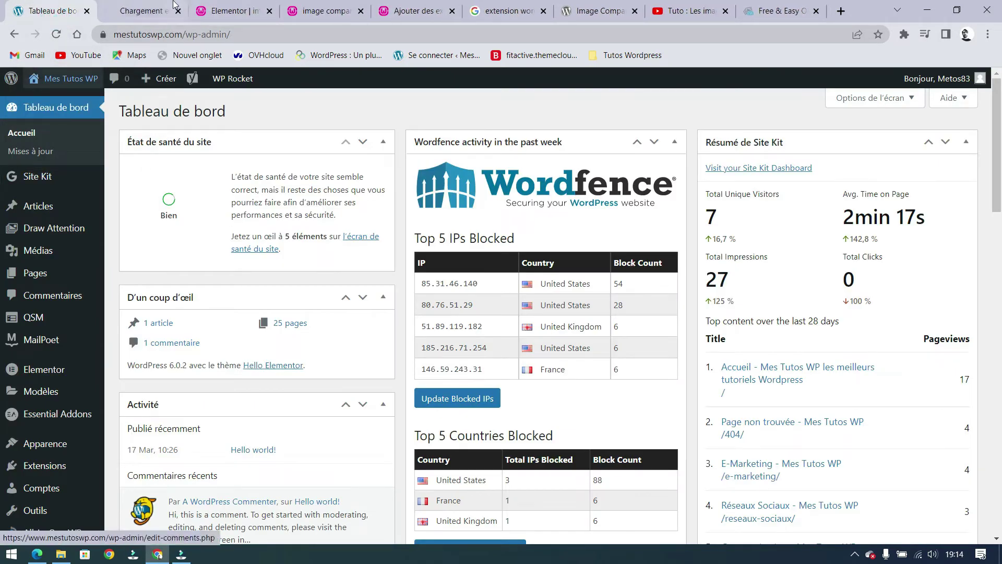
# - Open the mestutoswp.com home page and look through its tutorial sections and images
pyautogui.click(174, 5)
pyautogui.scroll(-20, 476, 255)
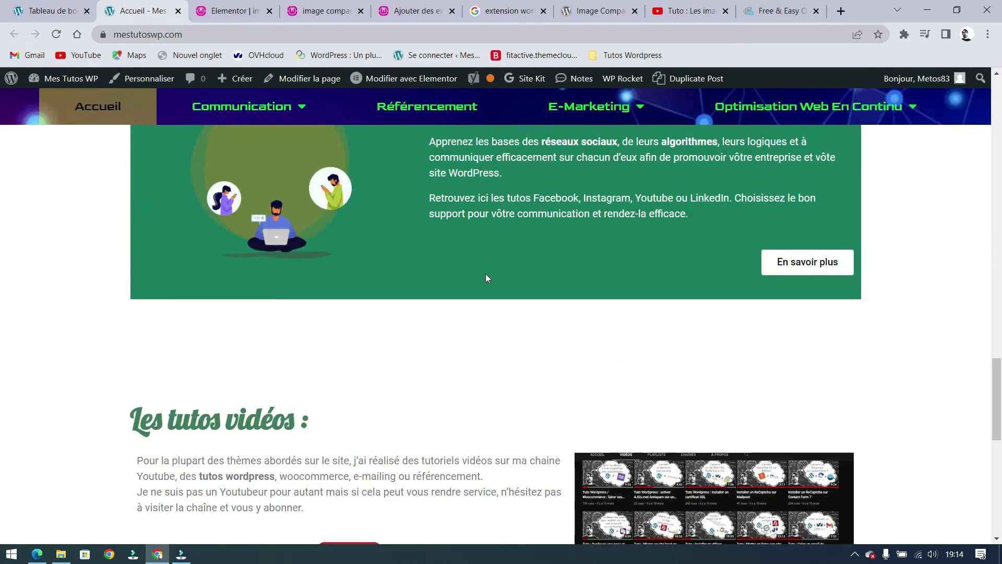
pyautogui.scroll(-5, 485, 274)
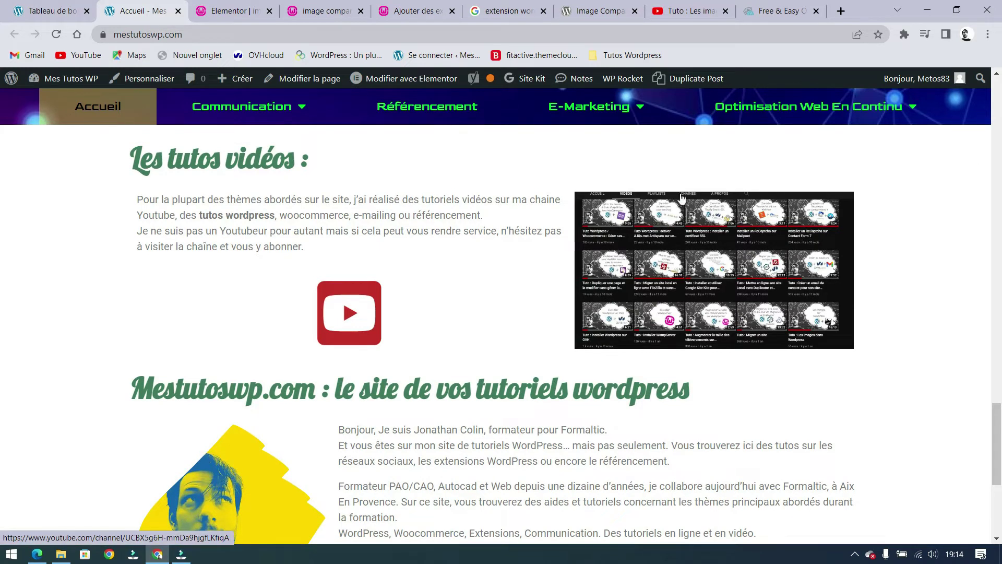
pyautogui.scroll(15, 480, 274)
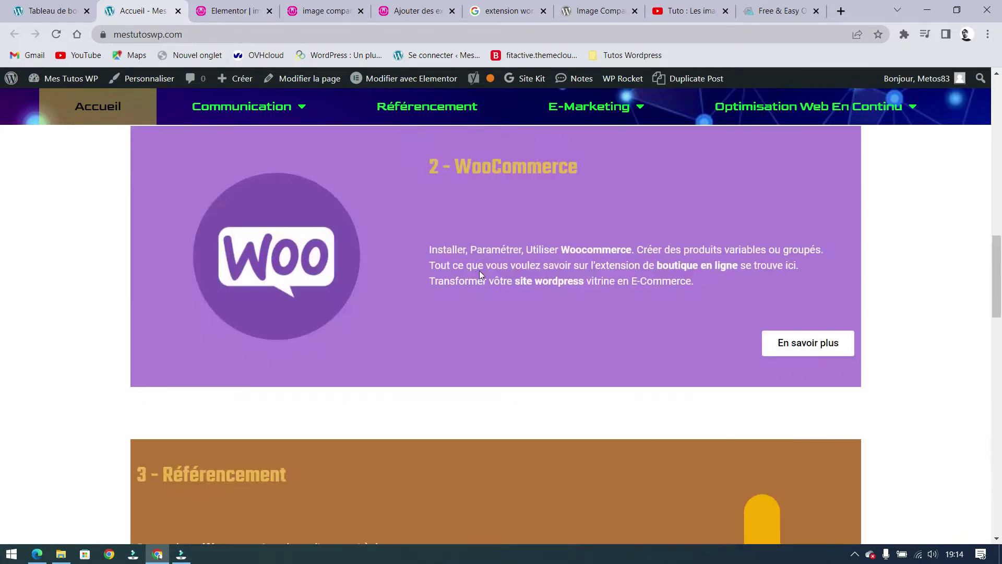
pyautogui.scroll(-14, 480, 272)
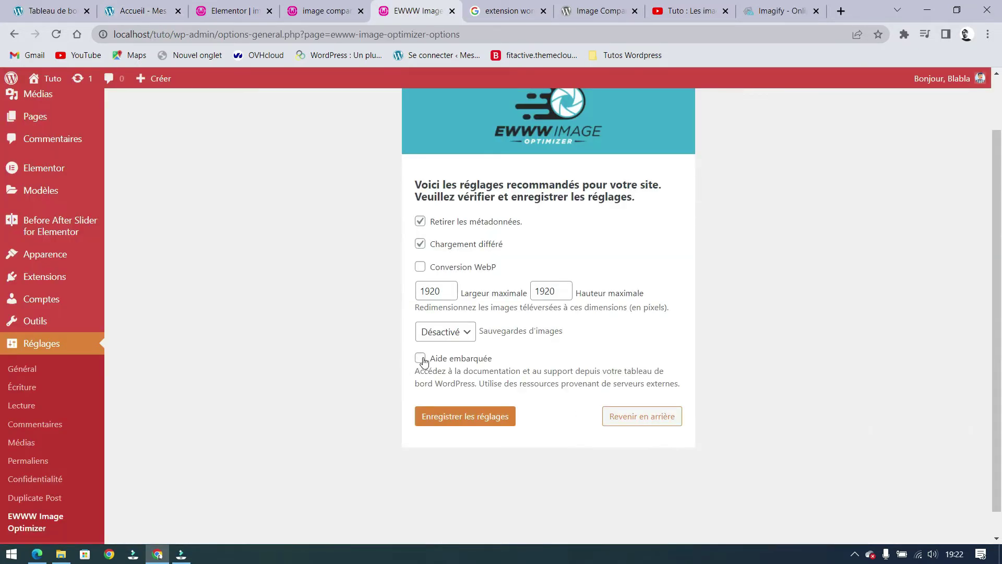
# - Try the Aide embarquée and Conversion WebP options in the EWWW recommended settings
pyautogui.click(421, 357)
pyautogui.click(420, 358)
pyautogui.click(420, 267)
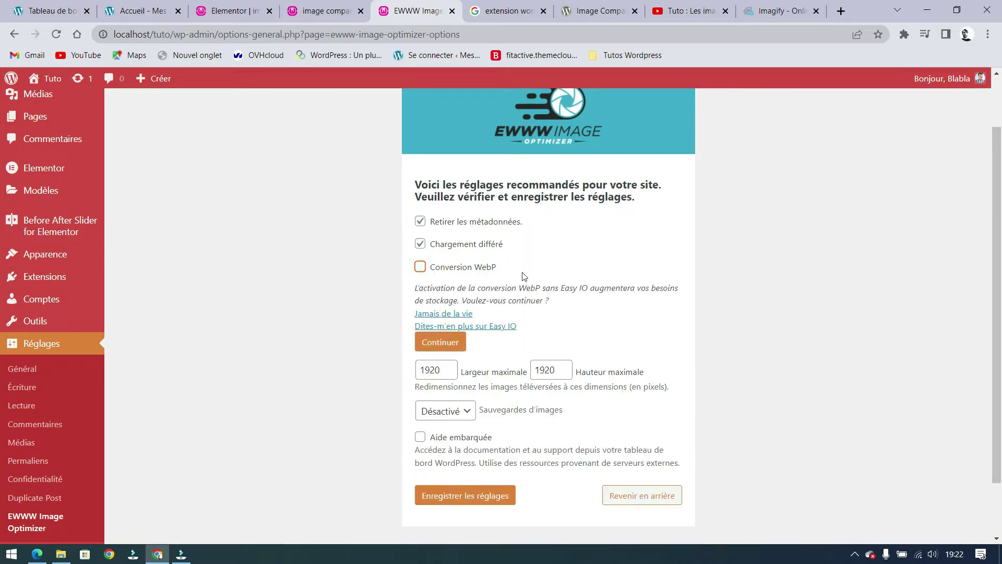
pyautogui.click(419, 267)
pyautogui.click(419, 267)
# - Return to the goal selection, check Accélérer votre site and Économiser l'espace de stockage, keep the free mode, and continue
pyautogui.click(649, 492)
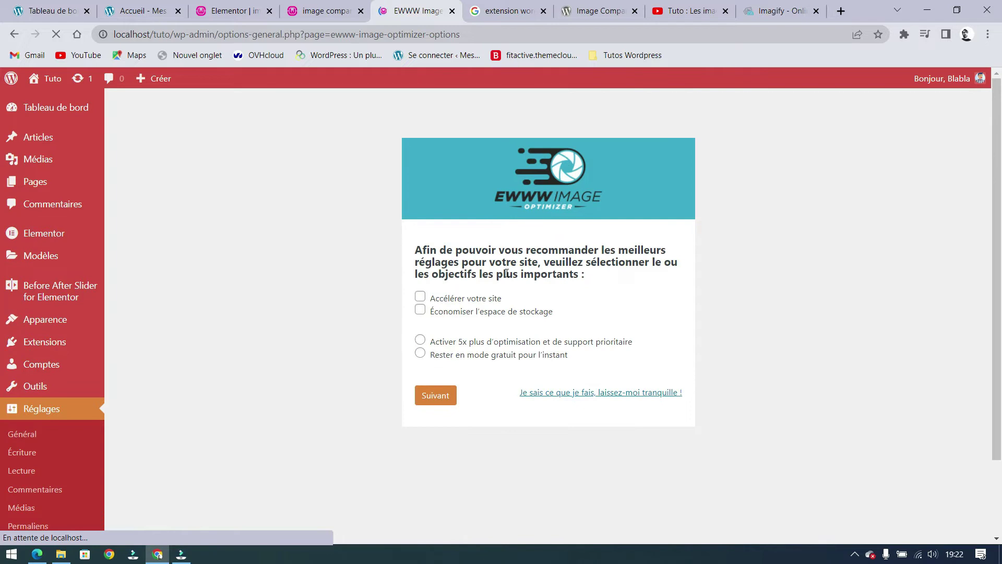
pyautogui.click(420, 296)
pyautogui.click(420, 308)
pyautogui.click(420, 352)
pyautogui.click(434, 398)
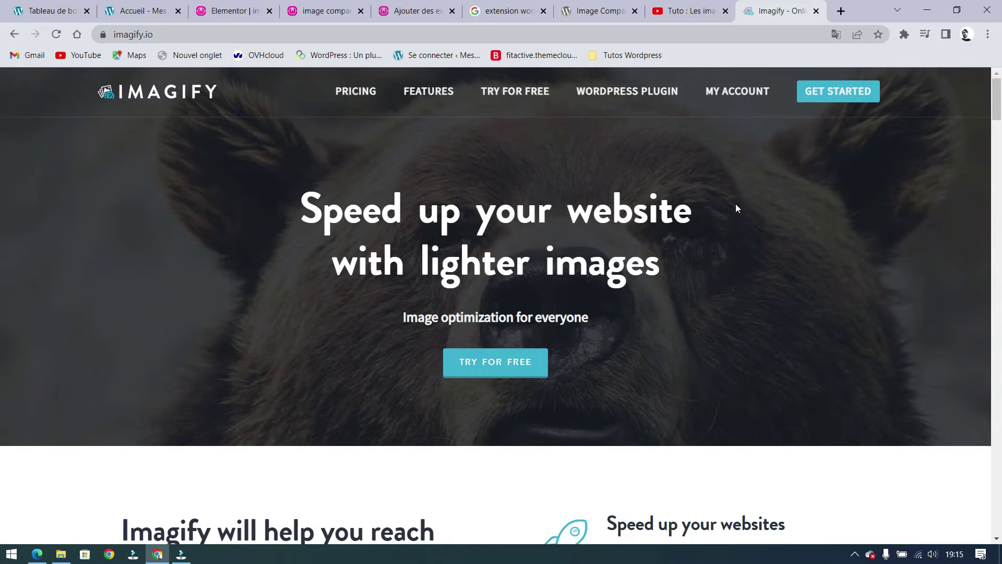
# - Examine the Imagify home page, including its customer testimonials, main headline and website speed and SEO benefits
pyautogui.moveTo(995, 107); pyautogui.dragTo(997, 444)
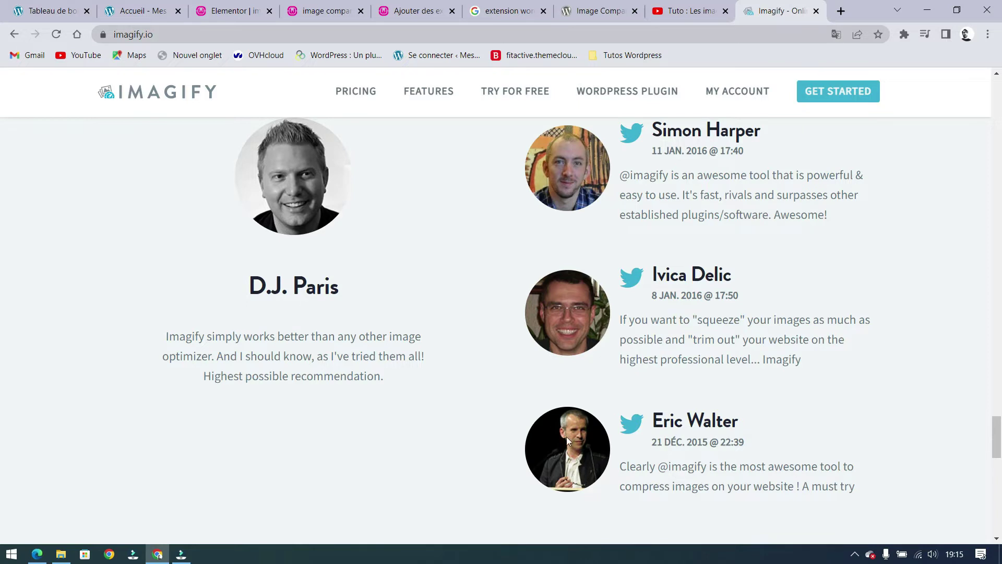
pyautogui.moveTo(998, 454); pyautogui.dragTo(998, 334)
pyautogui.moveTo(1000, 287); pyautogui.dragTo(997, 88)
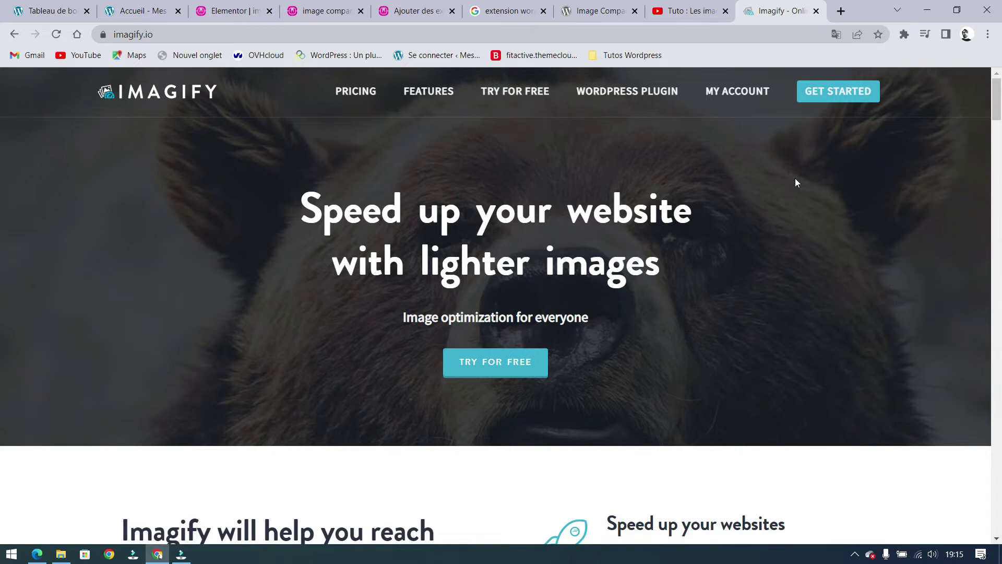
pyautogui.moveTo(691, 212); pyautogui.dragTo(299, 212)
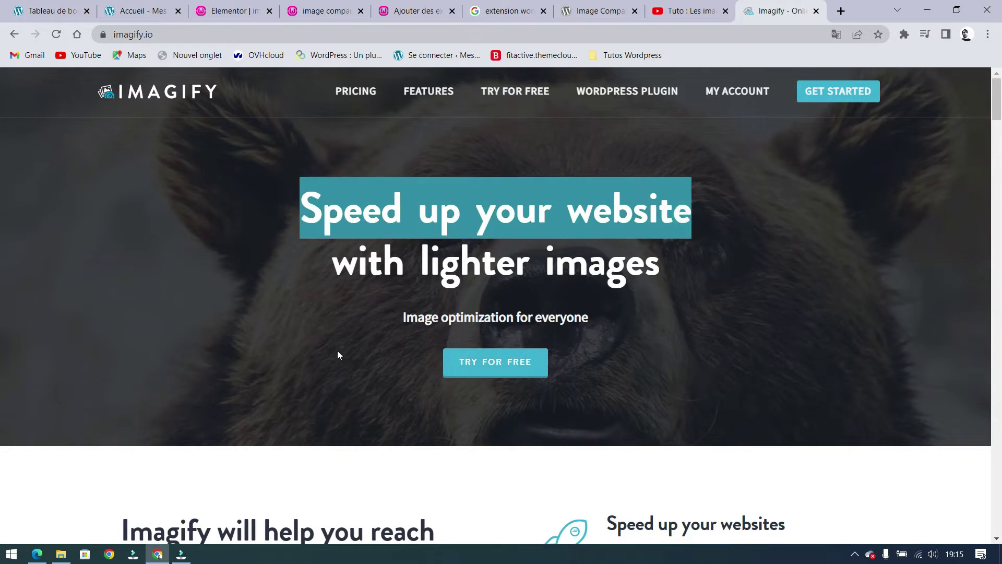
pyautogui.scroll(-5, 385, 359)
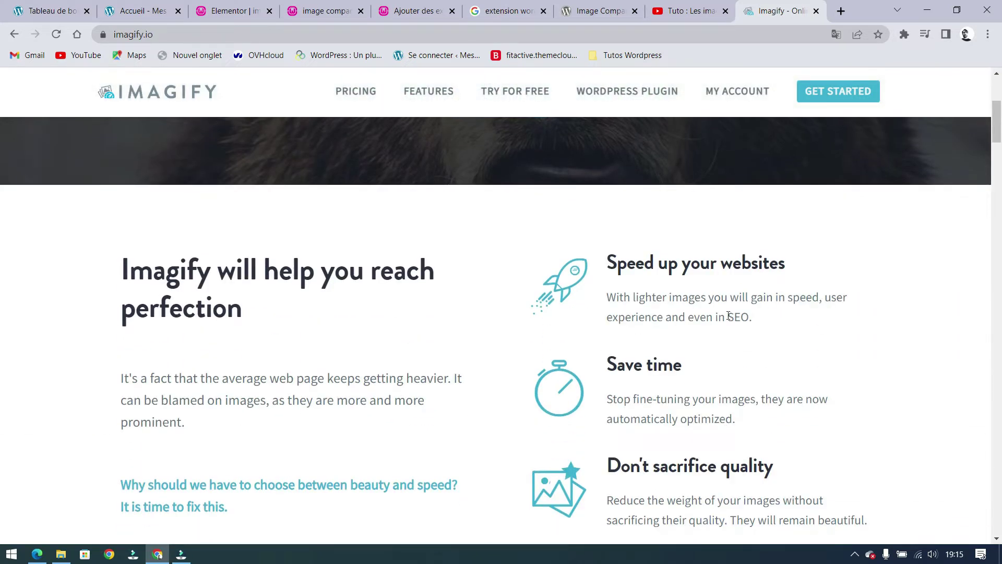
pyautogui.moveTo(761, 317); pyautogui.dragTo(604, 258)
pyautogui.scroll(5, 656, 309)
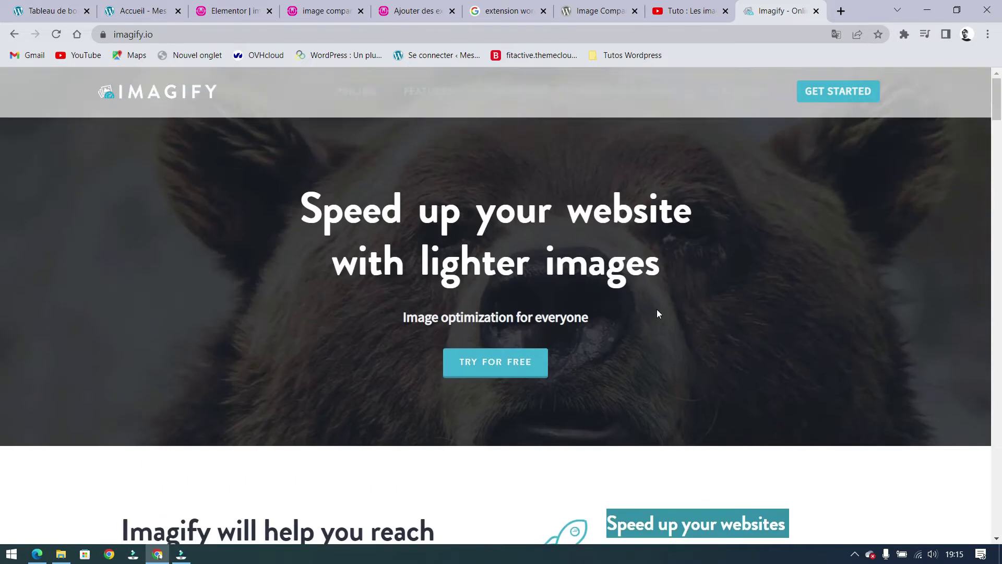
pyautogui.click(531, 490)
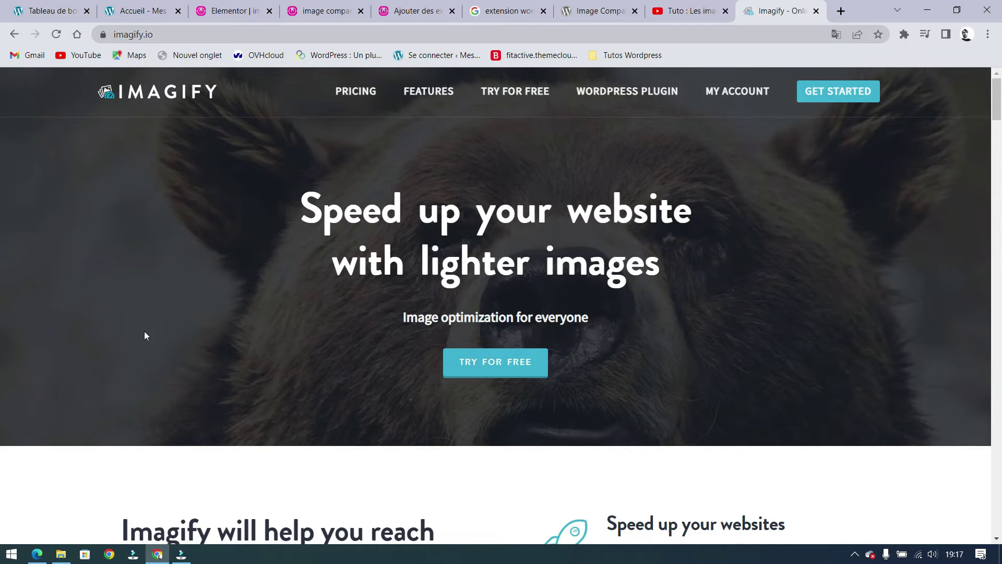
pyautogui.moveTo(996, 99); pyautogui.dragTo(1, 78)
pyautogui.scroll(-10, 562, 210)
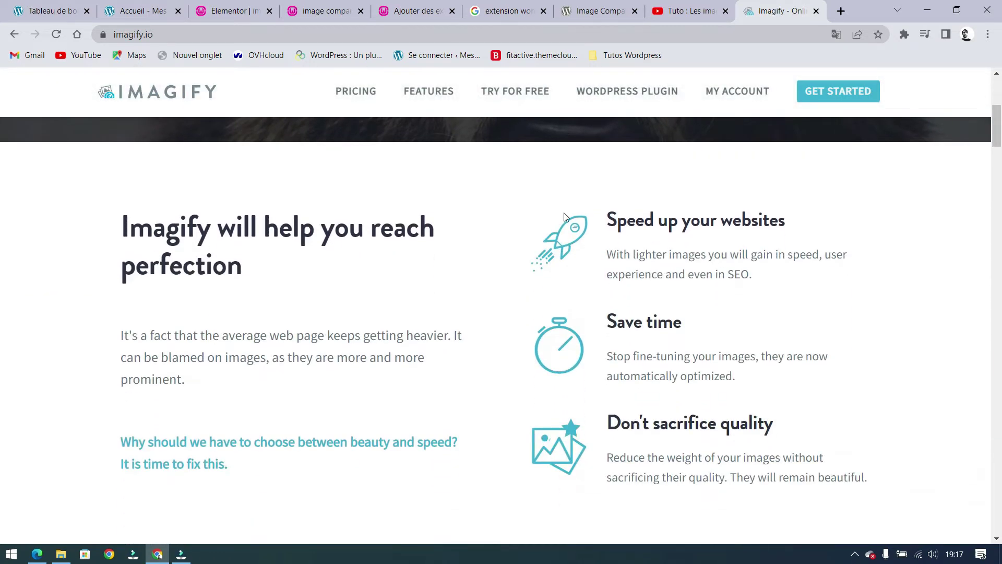
# - Look over Imagify's listed benefits and the EWWW Image Optimizer entry in the WordPress extension search results
pyautogui.scroll(-4, 565, 215)
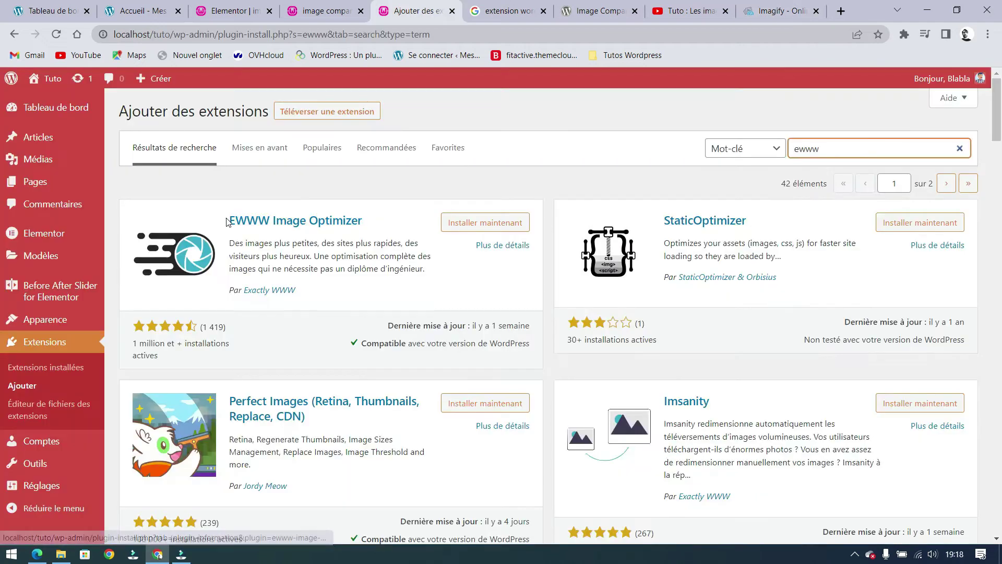
pyautogui.moveTo(228, 219); pyautogui.dragTo(364, 209)
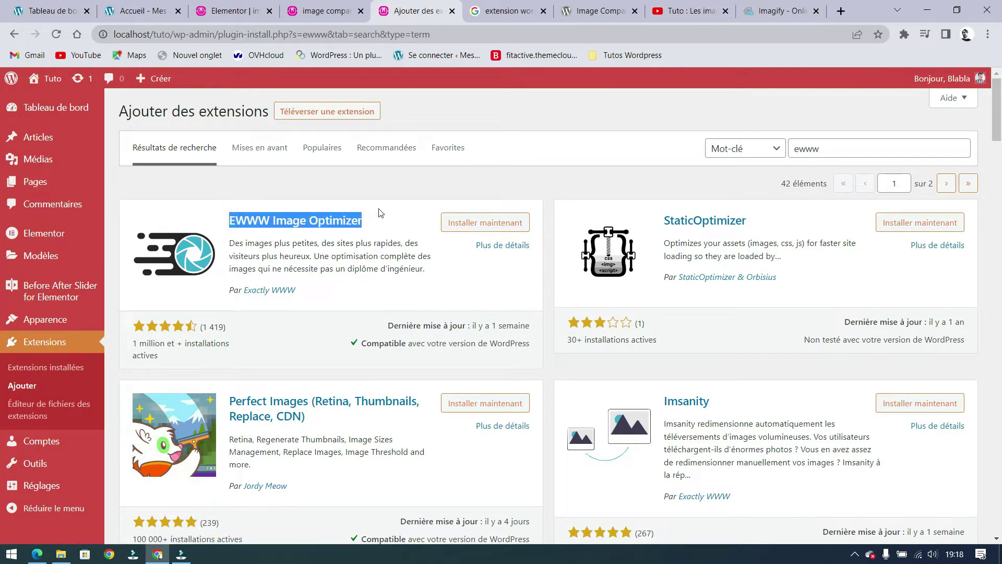
pyautogui.click(380, 212)
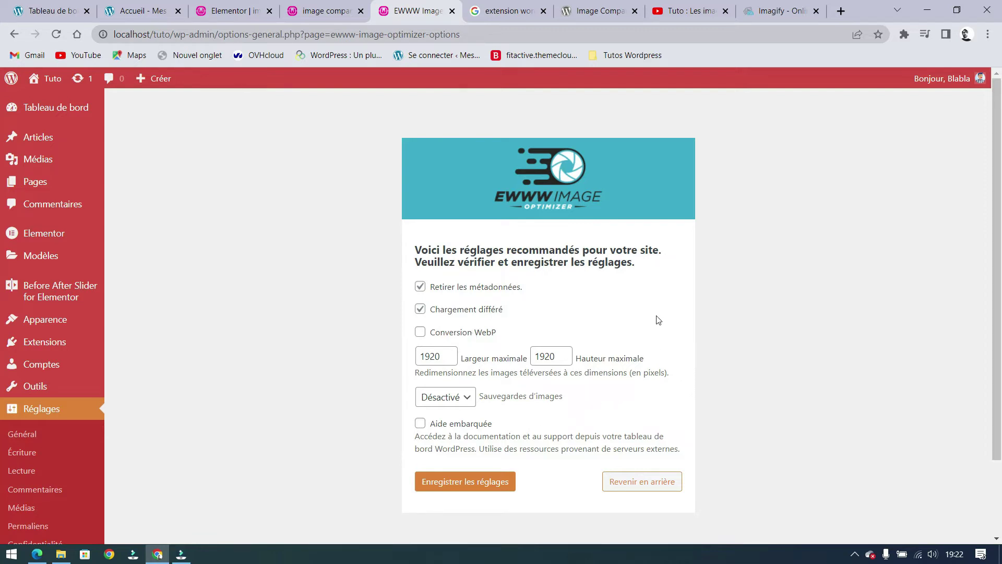
# - View the choices available for Sauvegardes d'images in the EWWW recommended settings
pyautogui.scroll(-1, 663, 345)
pyautogui.click(469, 338)
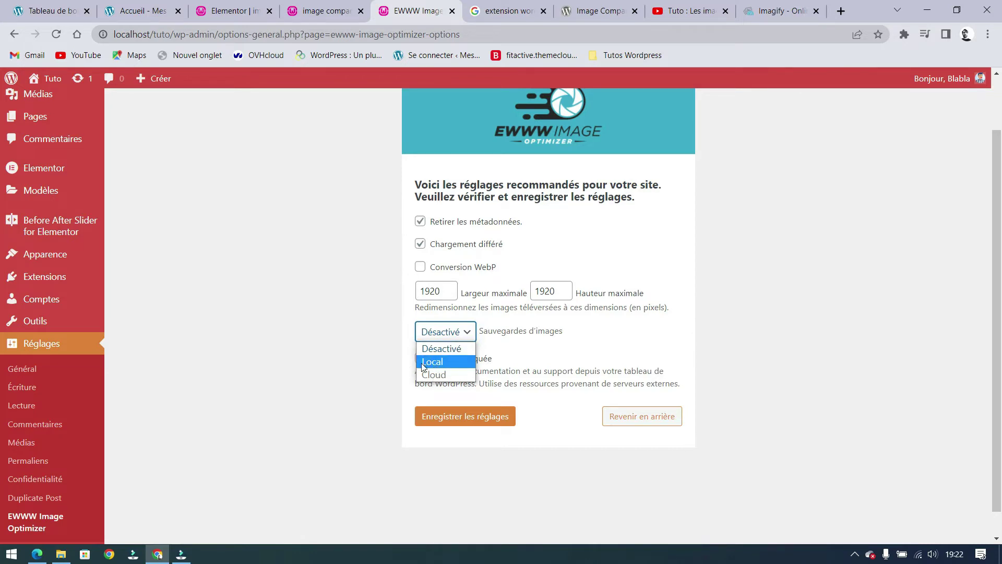
pyautogui.click(738, 356)
pyautogui.scroll(1, 574, 344)
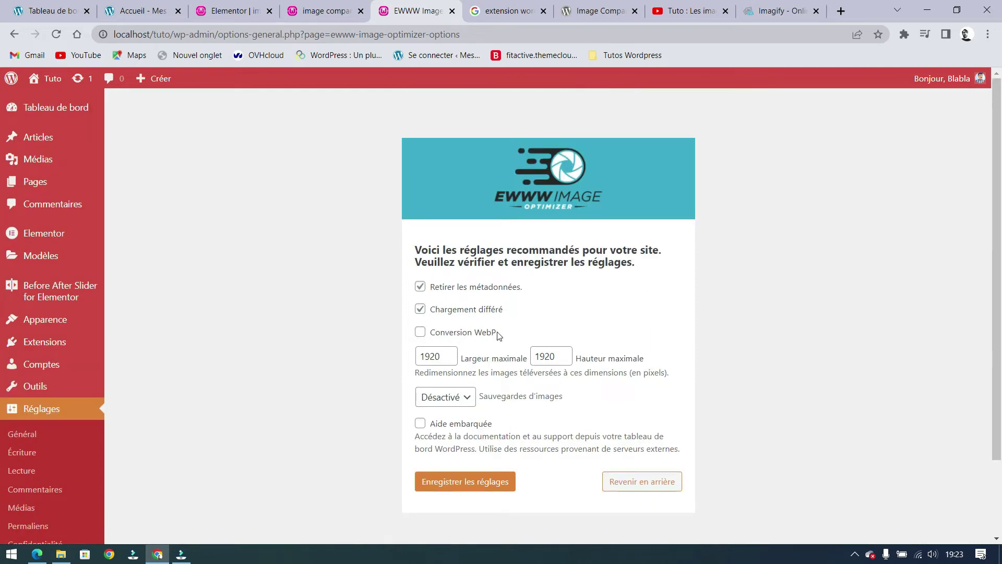
# - Request Conversion WebP in the recommended settings and read the notice about Easy IO and storage needs
pyautogui.click(420, 332)
pyautogui.scroll(-1, 592, 345)
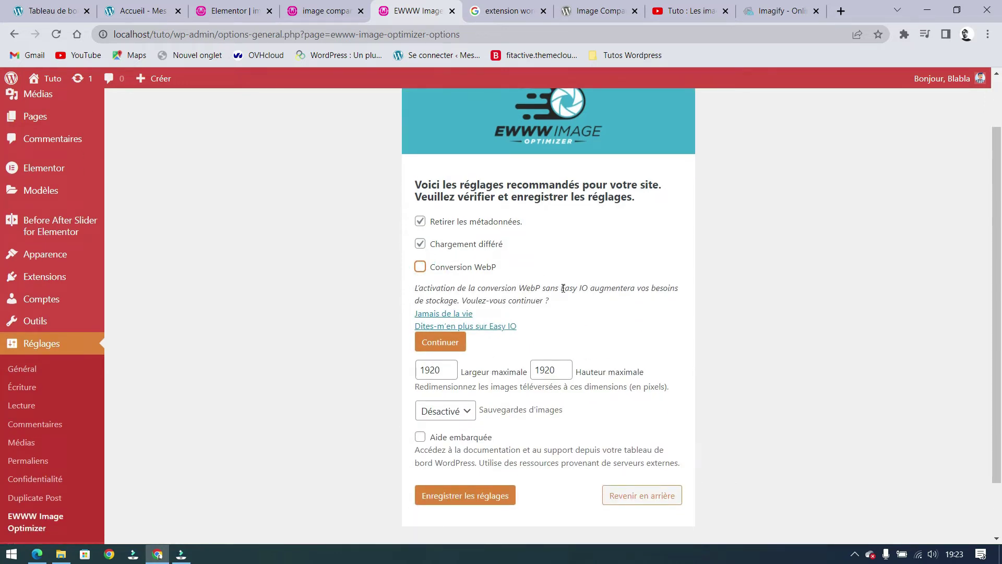
pyautogui.moveTo(558, 289); pyautogui.dragTo(588, 289)
pyautogui.click(638, 308)
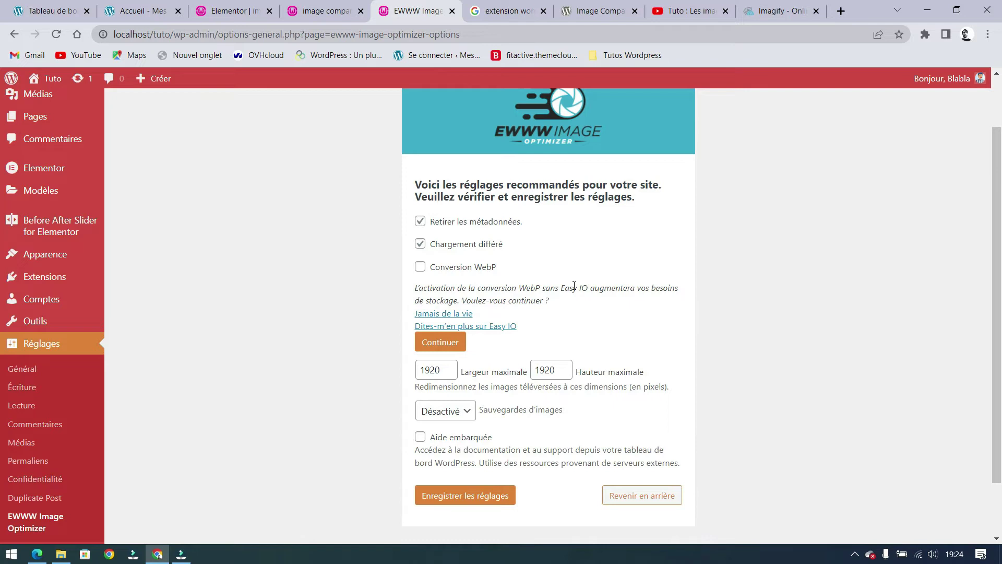
pyautogui.moveTo(559, 288); pyautogui.dragTo(588, 288)
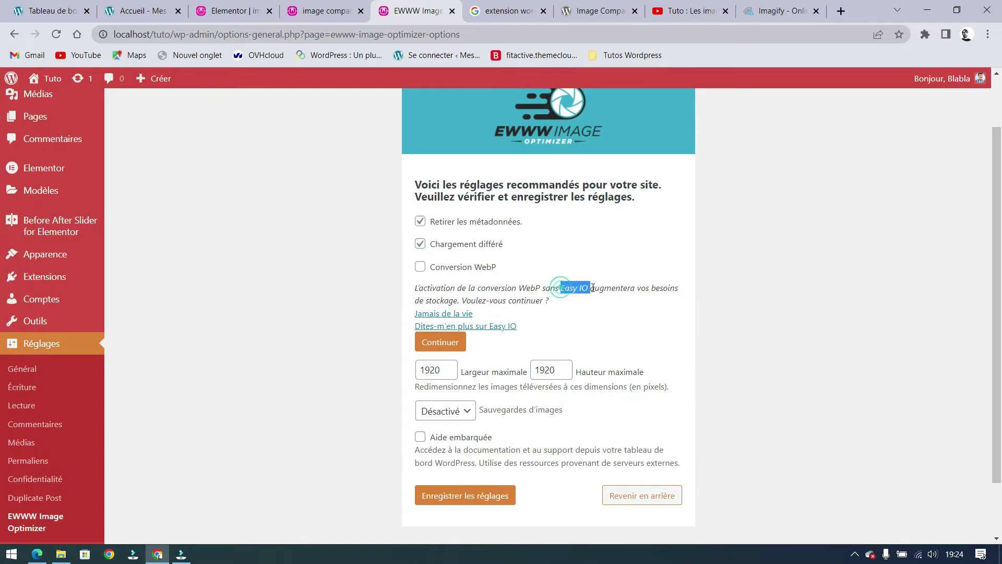
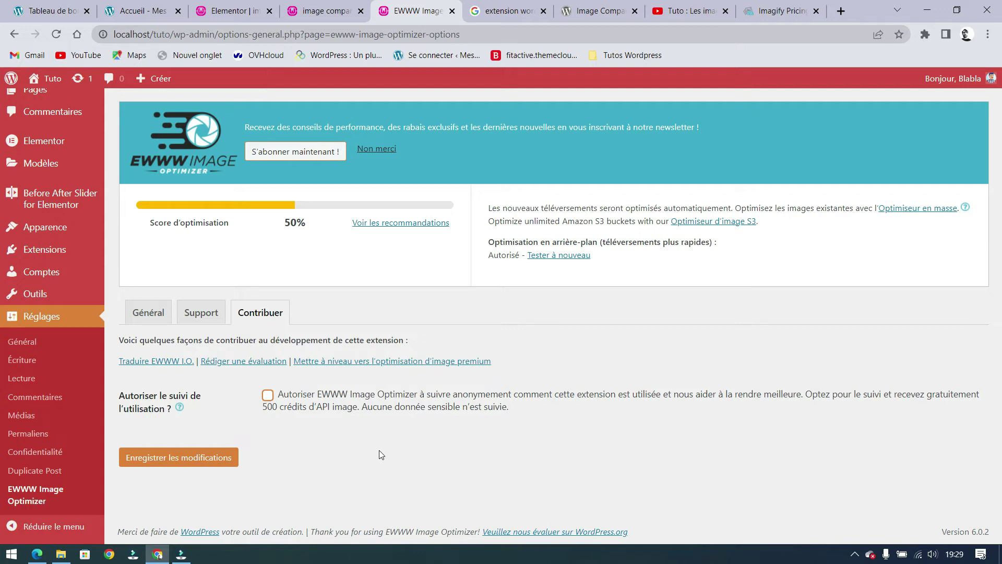
# - Examine the EWWW Support settings, including the panic button, integrated help, debugging and system information
pyautogui.click(197, 314)
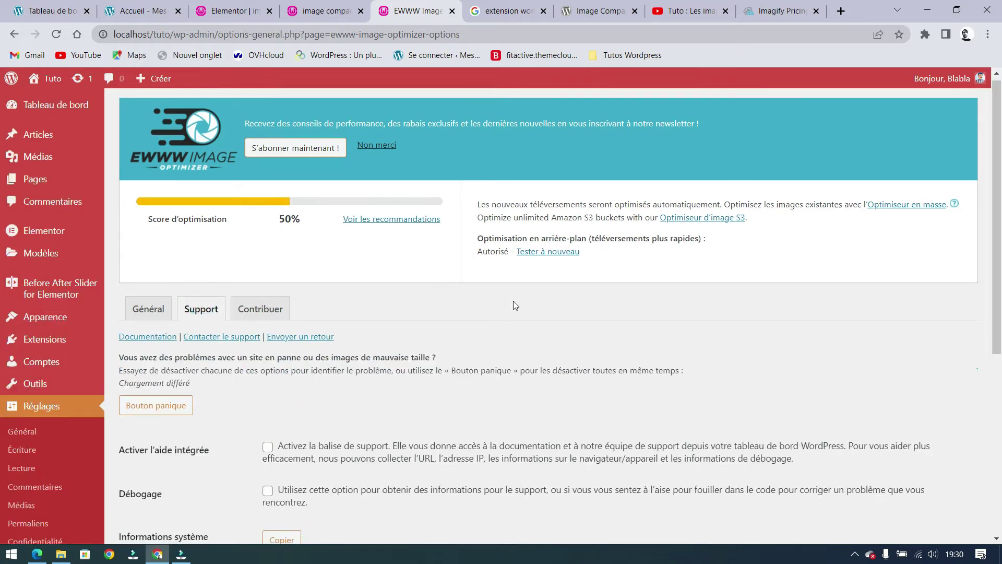
pyautogui.scroll(-2, 299, 299)
pyautogui.scroll(-3, 271, 313)
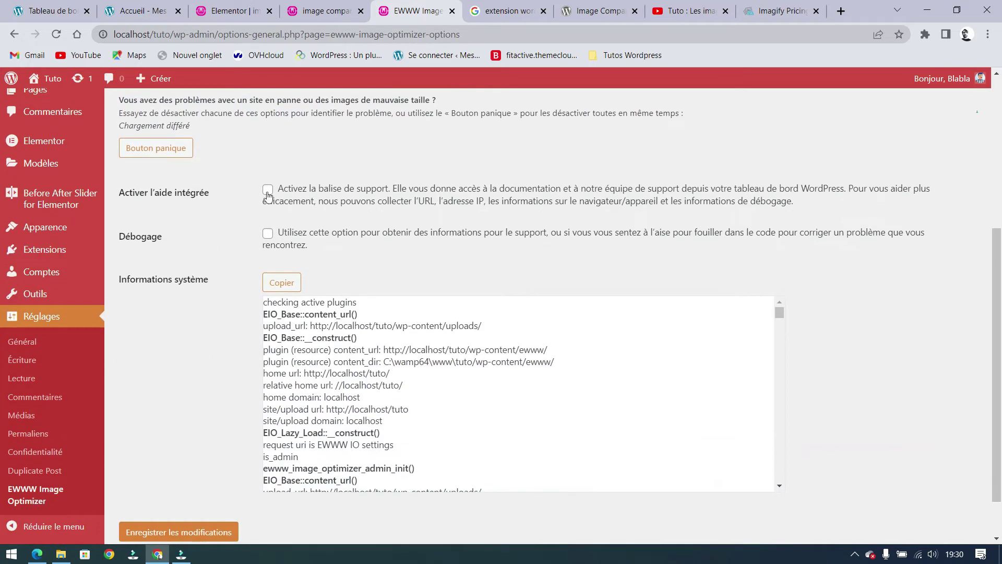
pyautogui.scroll(5, 264, 350)
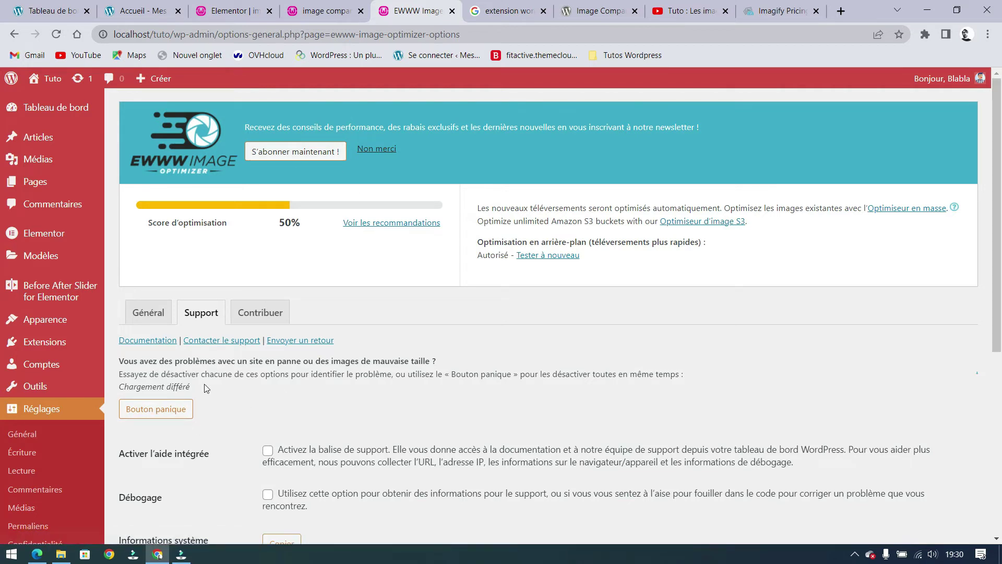
# - Return to the Général settings and enable adding missing width and height attributes to images
pyautogui.click(147, 312)
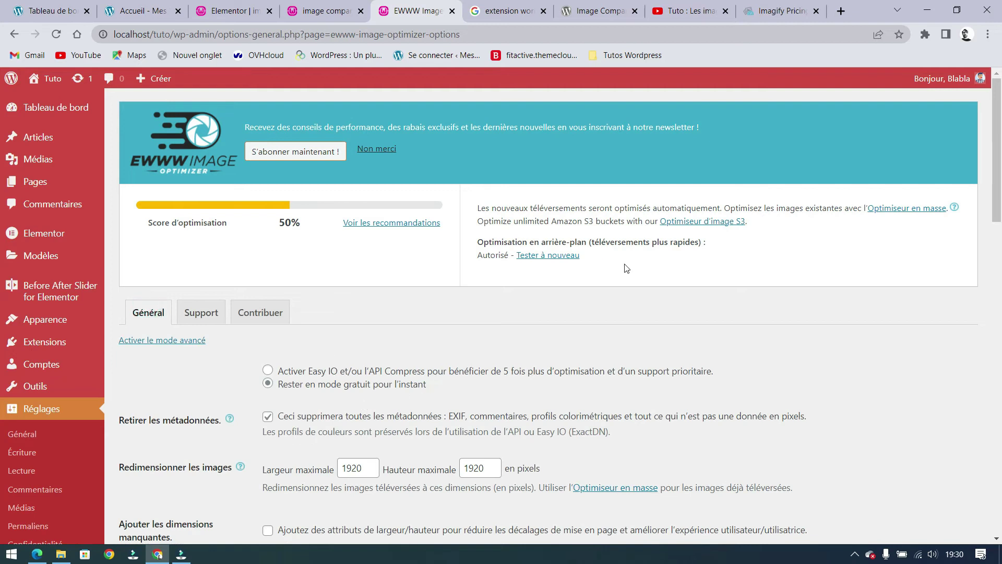
pyautogui.scroll(-4, 626, 268)
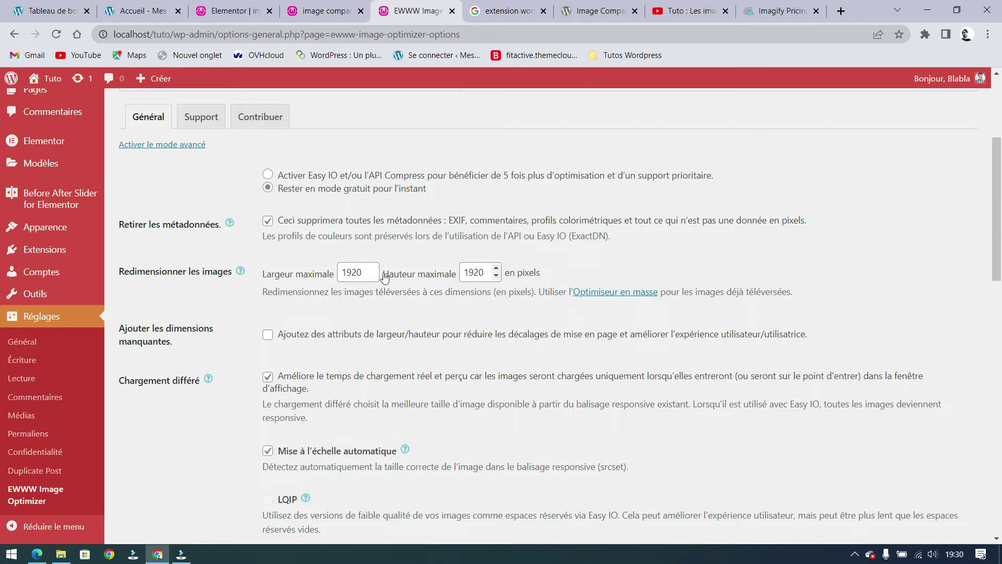
pyautogui.scroll(-1, 365, 354)
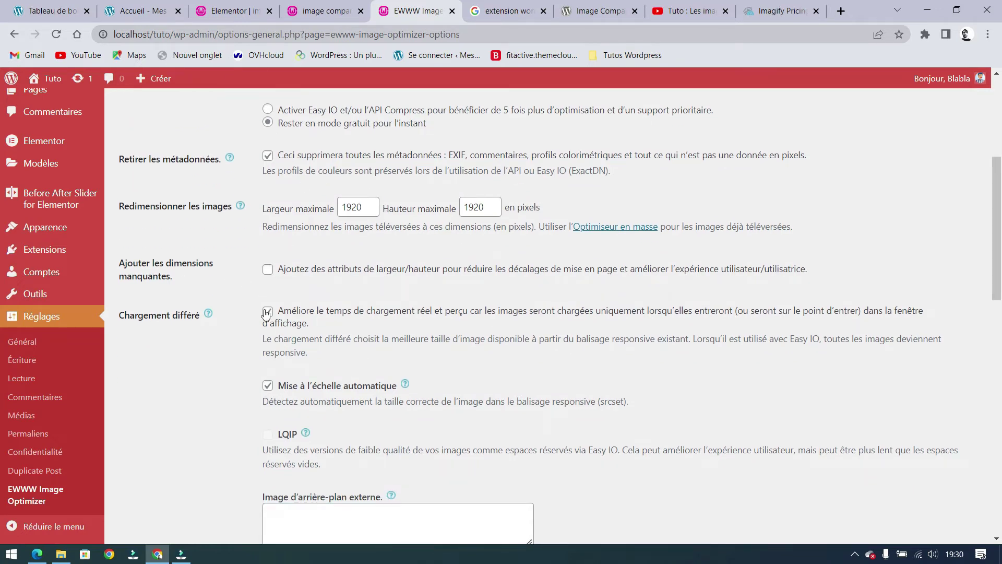
pyautogui.click(268, 270)
# - Examine the Chargement différé options: Mise à l'échelle automatique, LQIP, Image d'arrière-plan externe and Exclusions
pyautogui.scroll(-1, 346, 396)
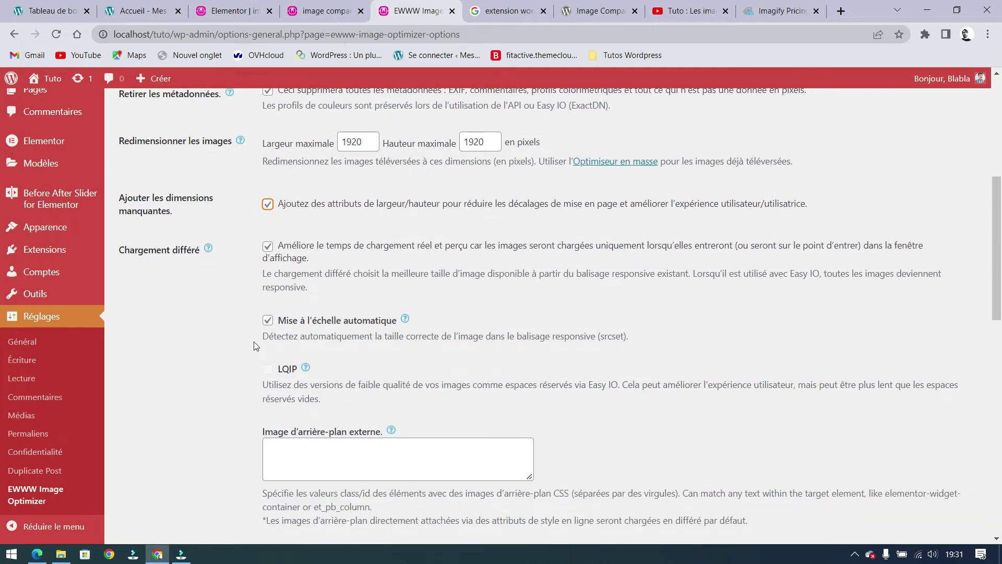
pyautogui.moveTo(267, 333); pyautogui.dragTo(598, 335)
pyautogui.click(737, 357)
pyautogui.scroll(-1, 667, 456)
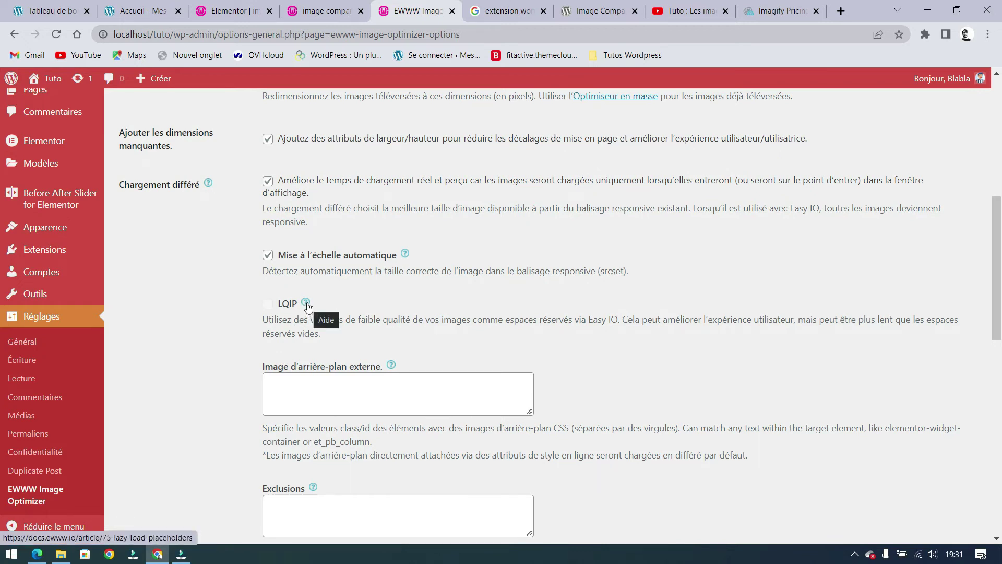
pyautogui.scroll(-2, 363, 265)
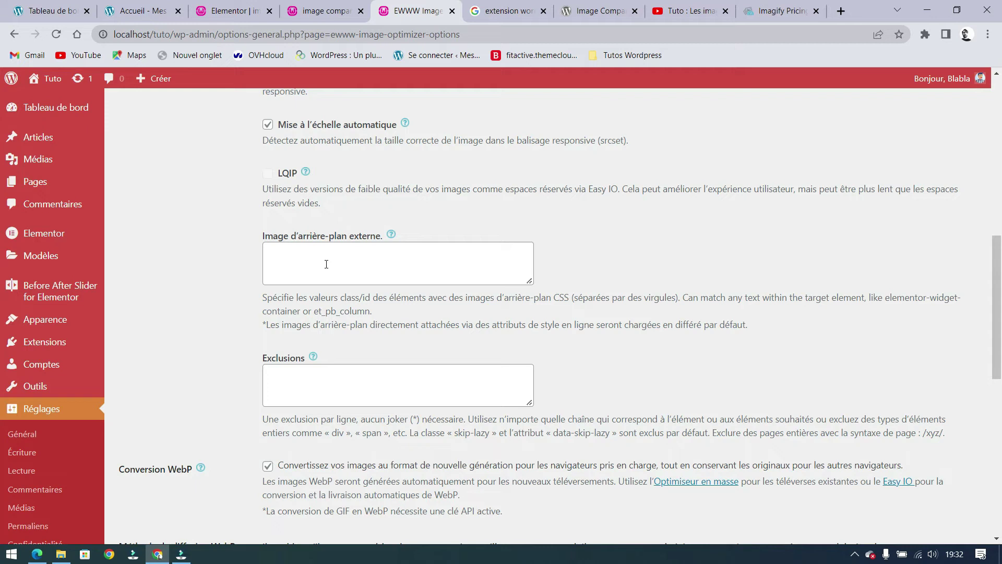
pyautogui.click(326, 263)
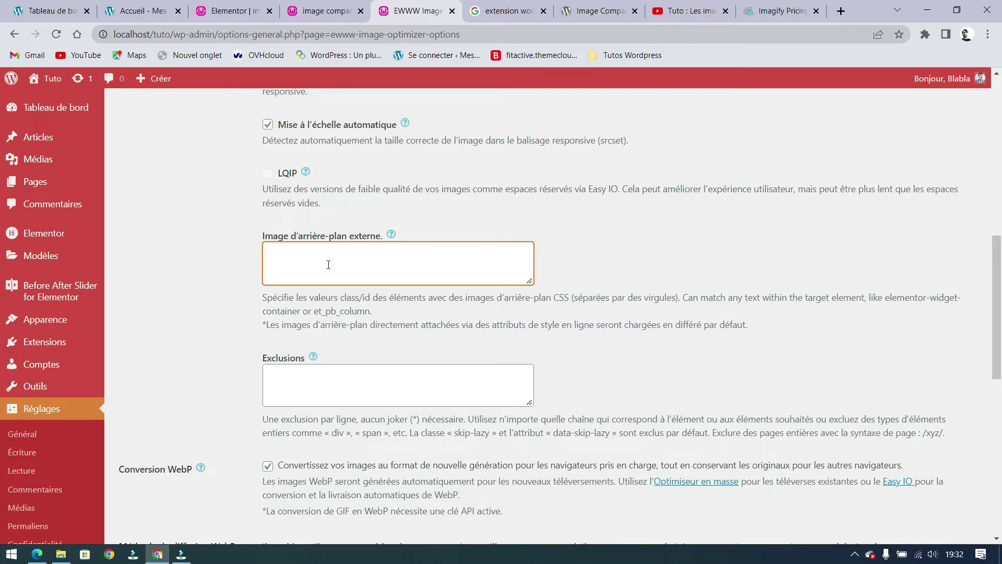
pyautogui.scroll(-1, 333, 276)
pyautogui.click(357, 325)
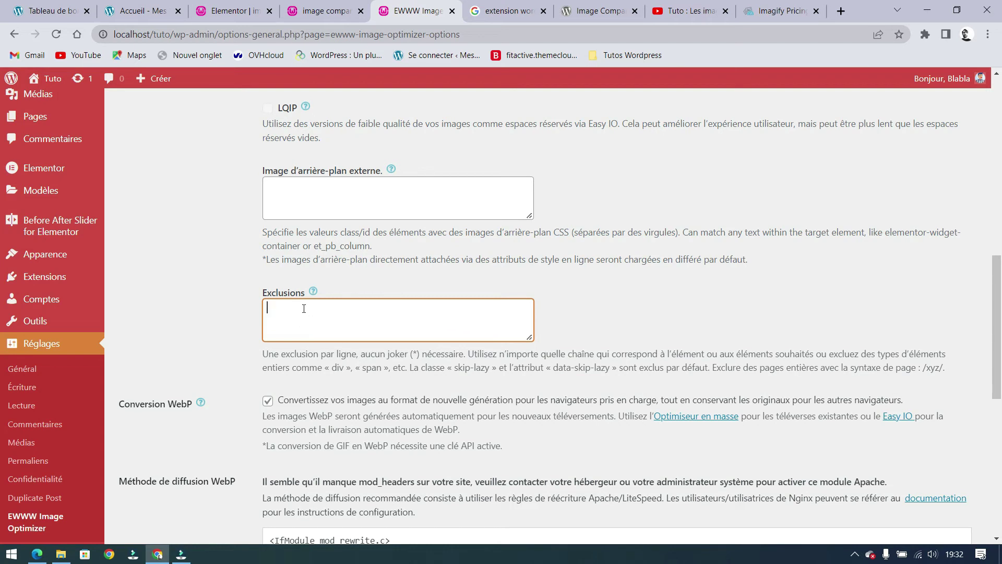
pyautogui.scroll(-4, 301, 305)
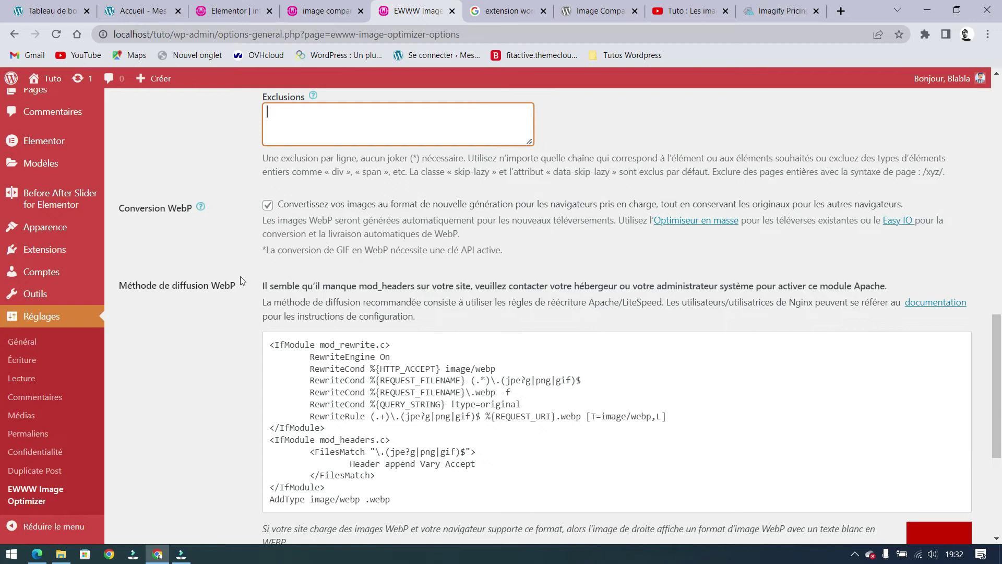
# - Enable both Réécriture JS WebP and Réécriture Picture WebP as WebP delivery methods
pyautogui.scroll(-5, 239, 299)
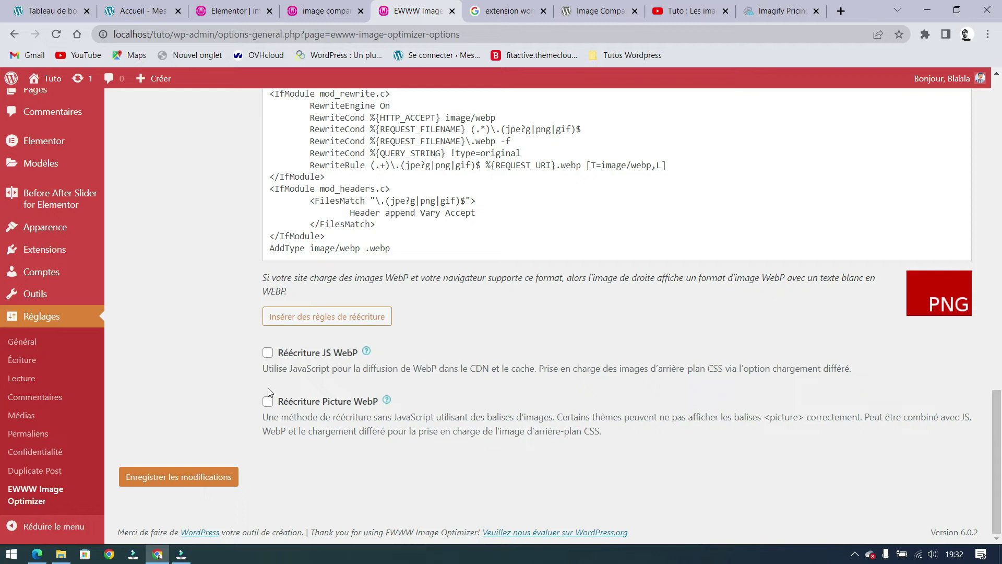
pyautogui.click(356, 461)
pyautogui.click(229, 377)
pyautogui.click(269, 354)
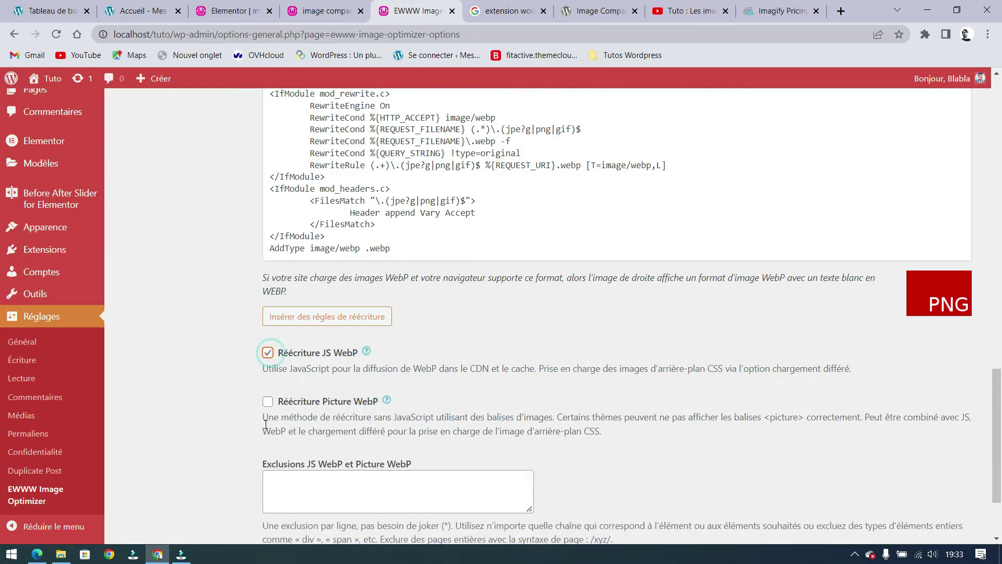
pyautogui.scroll(-1, 224, 397)
pyautogui.click(268, 336)
pyautogui.scroll(-1, 220, 374)
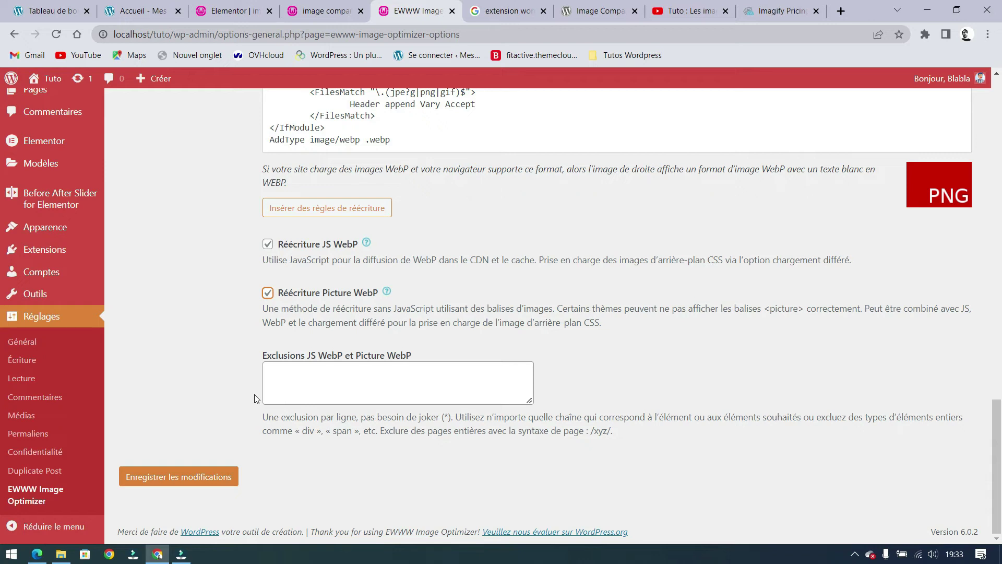
# - Leave the JS WebP and Picture WebP exclusions empty and save the modified EWWW settings
pyautogui.click(391, 374)
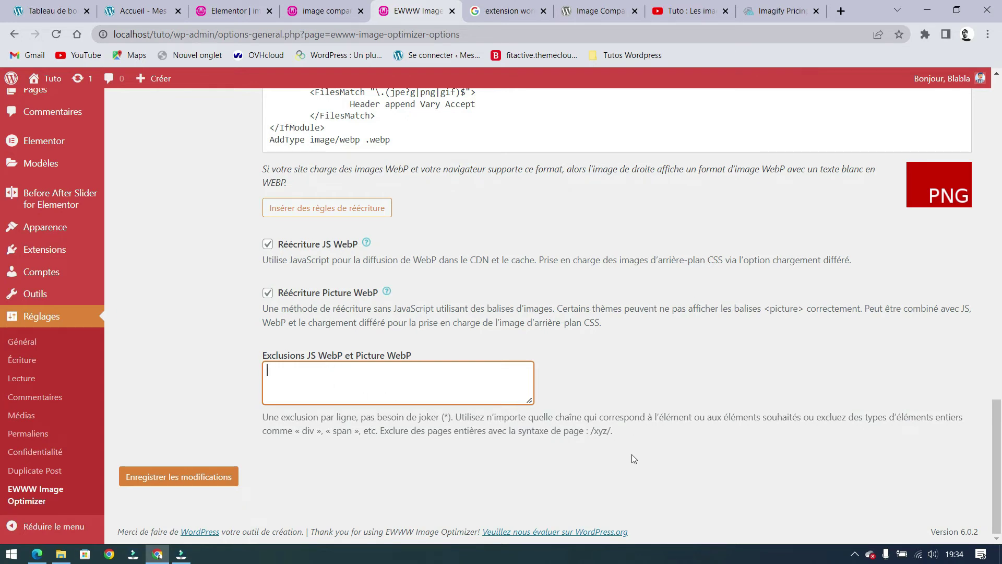
pyautogui.scroll(3, 634, 459)
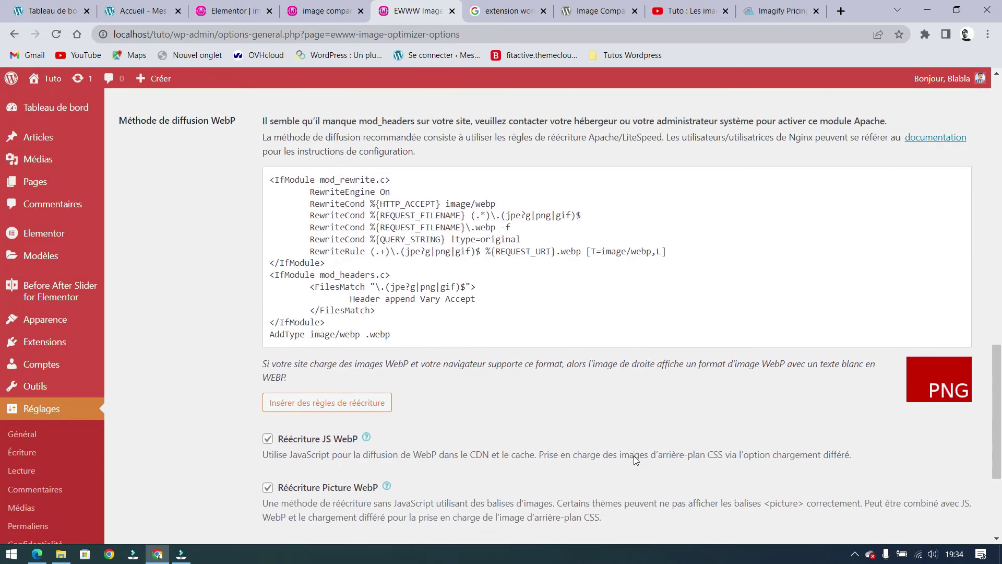
pyautogui.scroll(-4, 417, 462)
pyautogui.click(143, 480)
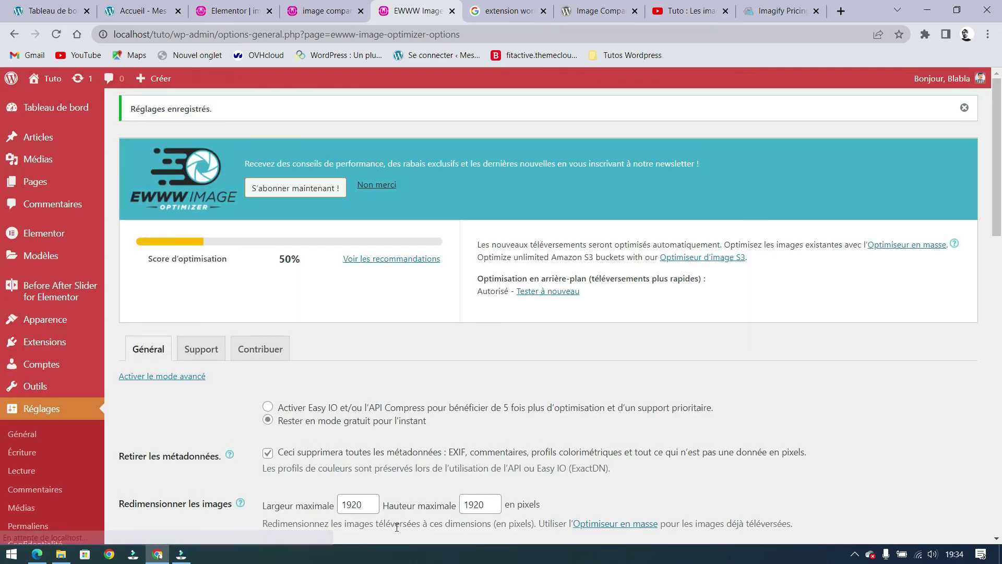
pyautogui.scroll(-1, 652, 461)
pyautogui.scroll(1, 653, 462)
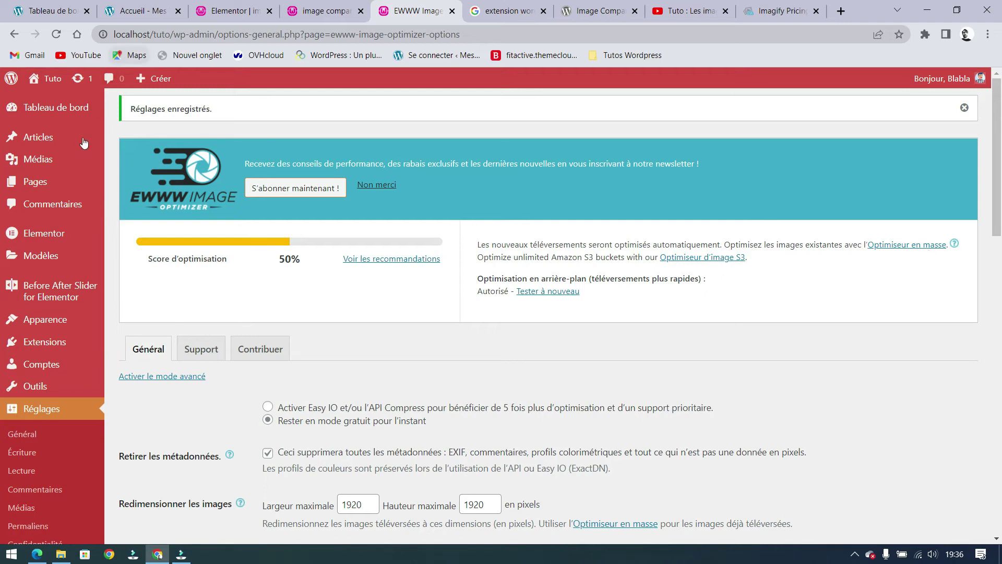
# - Show the media library as a list and optimise the image Valise-480x270-1-scaled.jpg
pyautogui.click(30, 158)
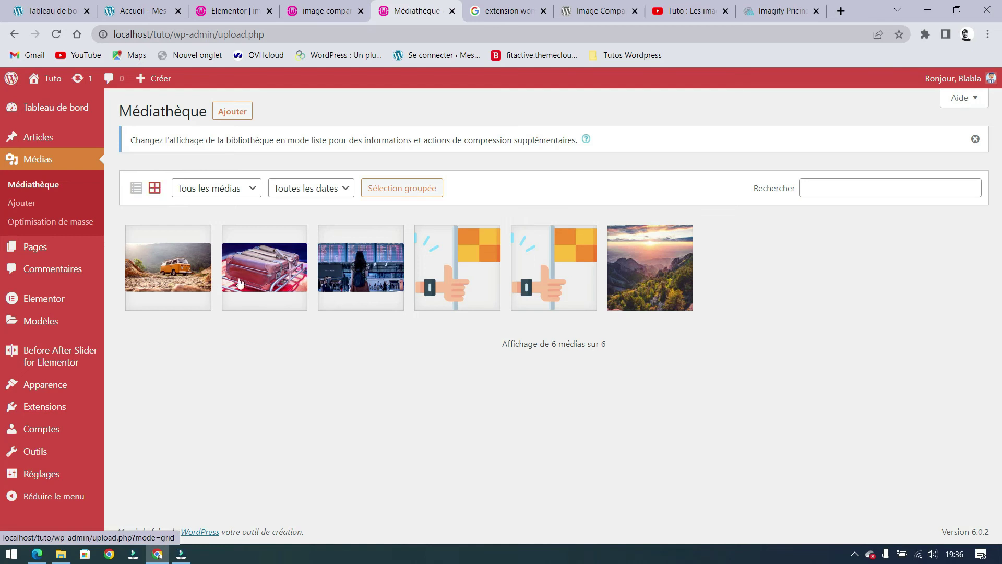
pyautogui.click(137, 192)
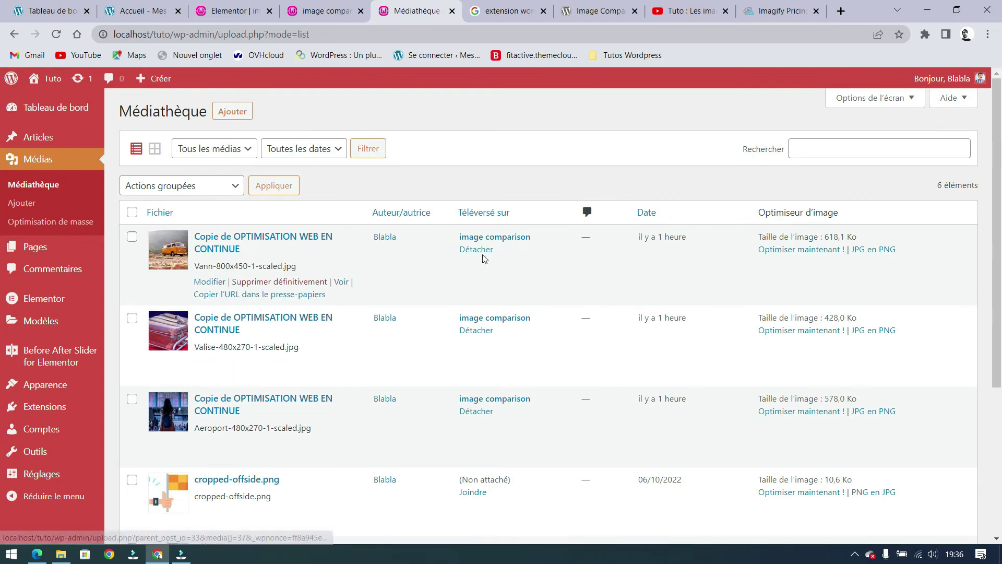
pyautogui.scroll(-1, 501, 266)
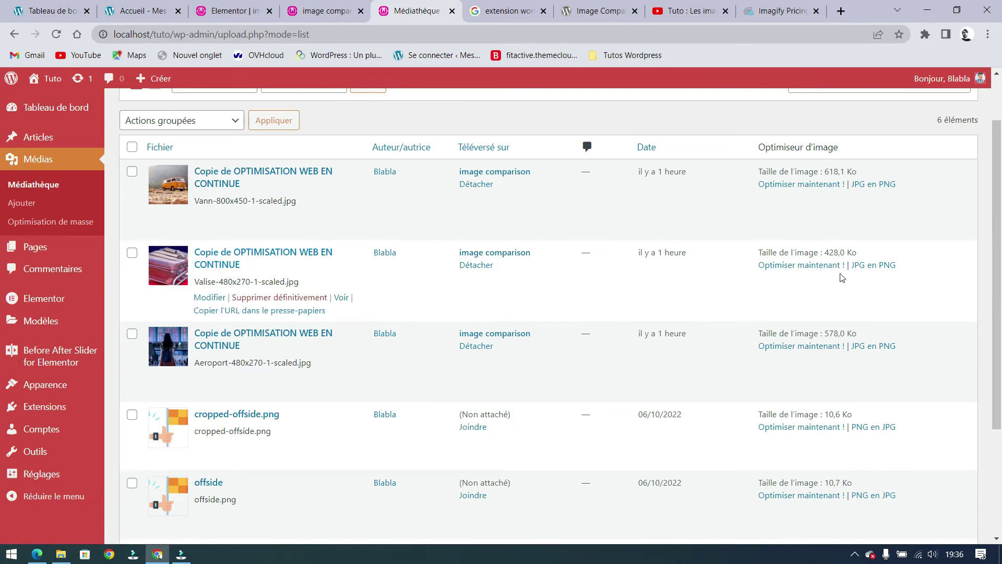
pyautogui.click(809, 266)
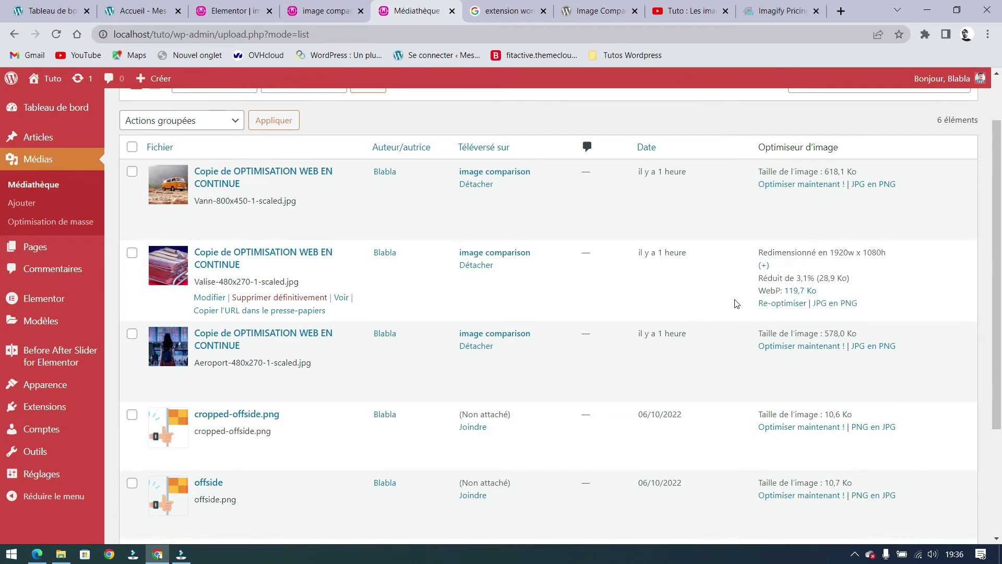
# - Examine the suitcase image's overall reduction and its savings breakdown by image size, including 2048x2048 and Full
pyautogui.doubleClick(798, 278)
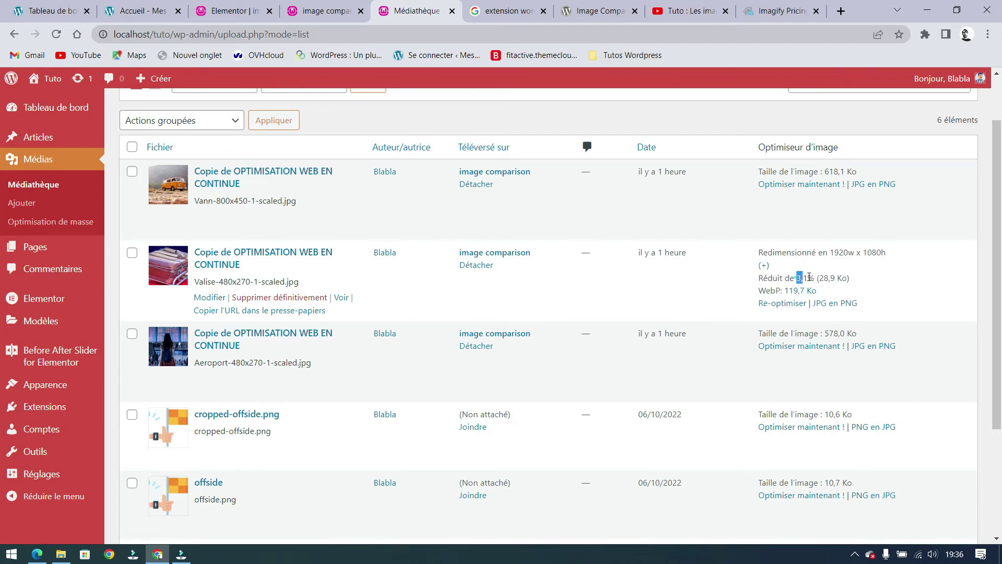
pyautogui.click(763, 266)
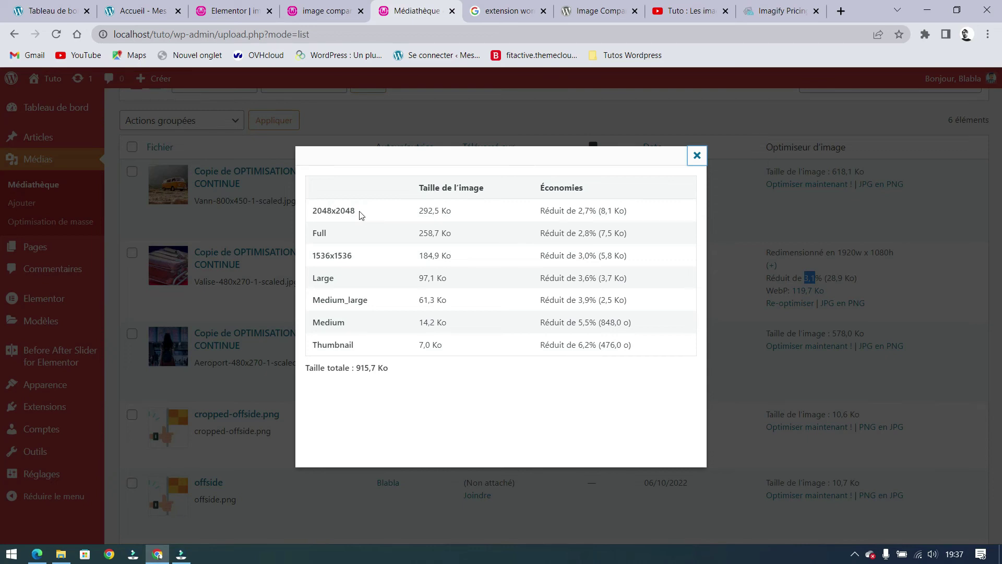
pyautogui.moveTo(354, 211); pyautogui.dragTo(310, 185)
pyautogui.click(445, 392)
pyautogui.doubleClick(315, 233)
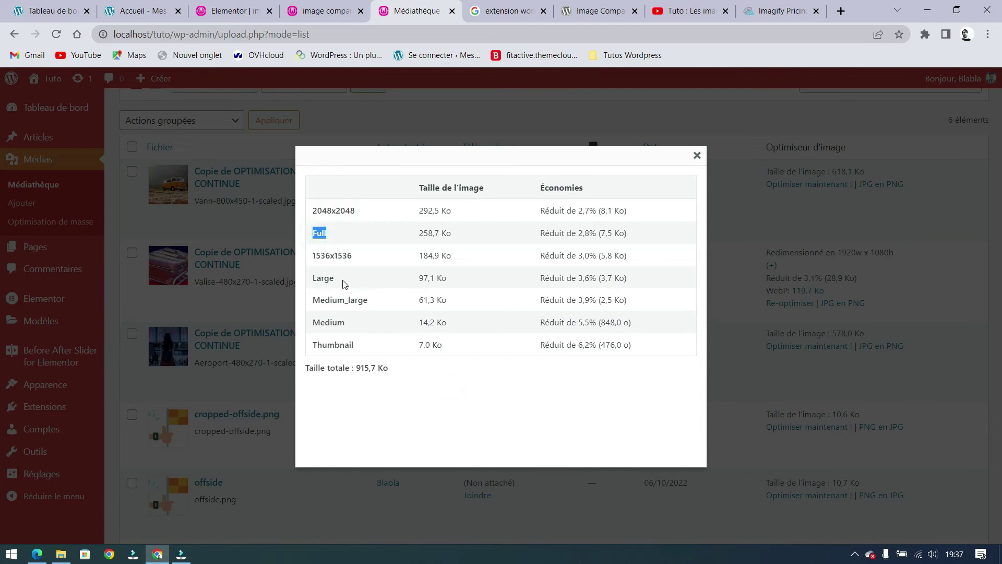
# - Examine the size and savings of each generated version of the suitcase image, from 2048x2048 down to Thumbnail
pyautogui.doubleClick(320, 256)
pyautogui.click(320, 280)
pyautogui.doubleClick(334, 300)
pyautogui.doubleClick(318, 322)
pyautogui.doubleClick(325, 344)
pyautogui.click(432, 386)
pyautogui.moveTo(359, 344); pyautogui.dragTo(310, 280)
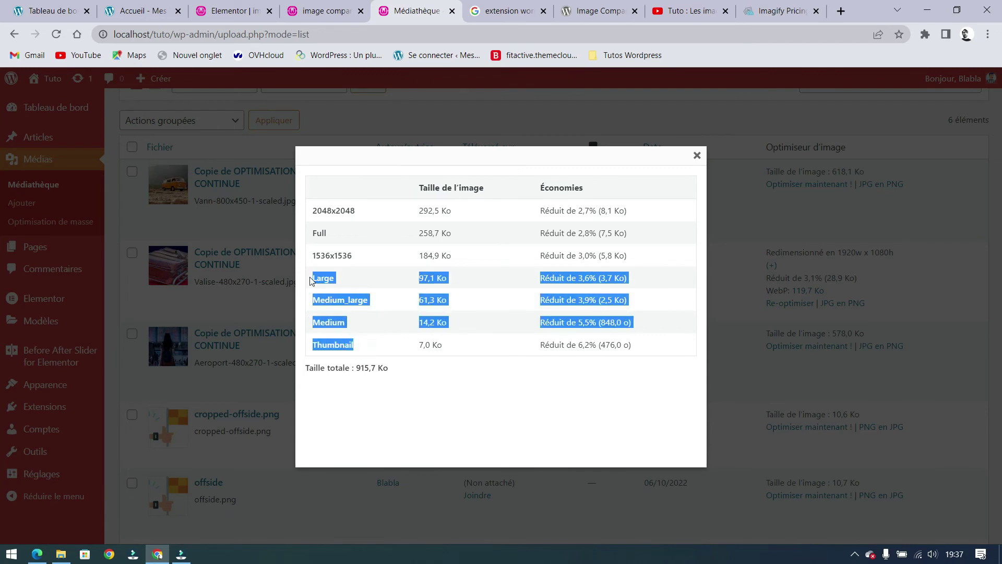
pyautogui.click(482, 406)
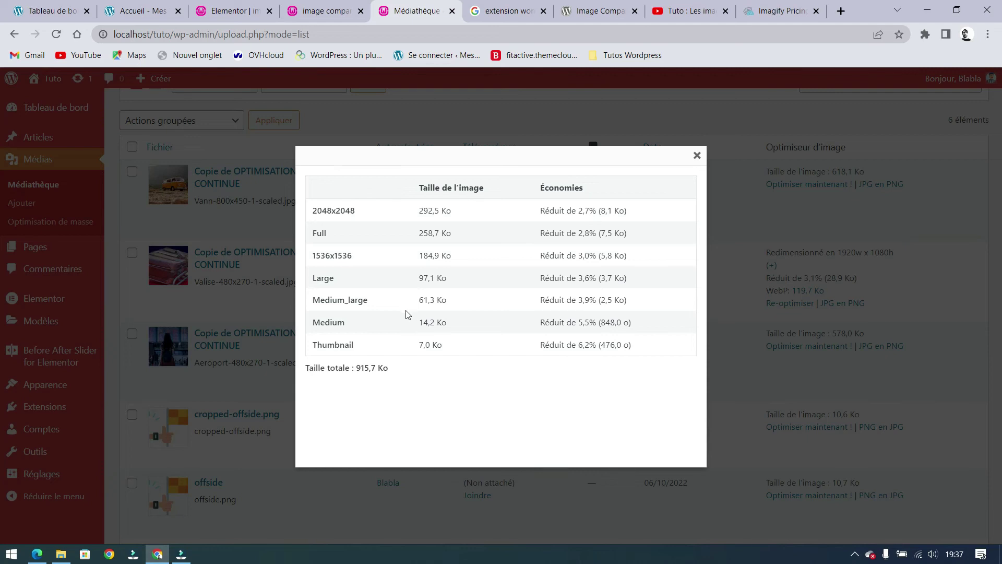
pyautogui.moveTo(311, 209); pyautogui.dragTo(358, 346)
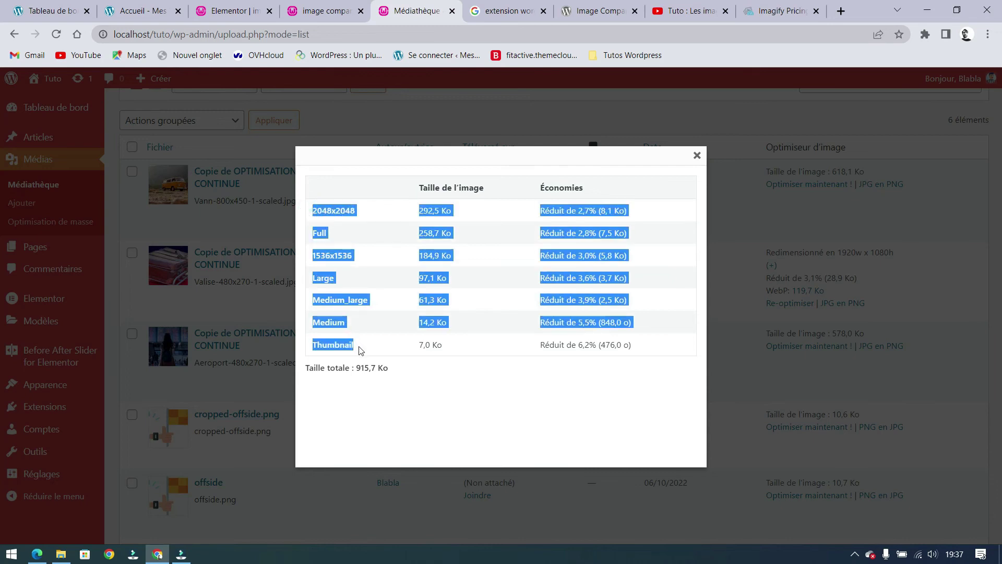
pyautogui.click(442, 402)
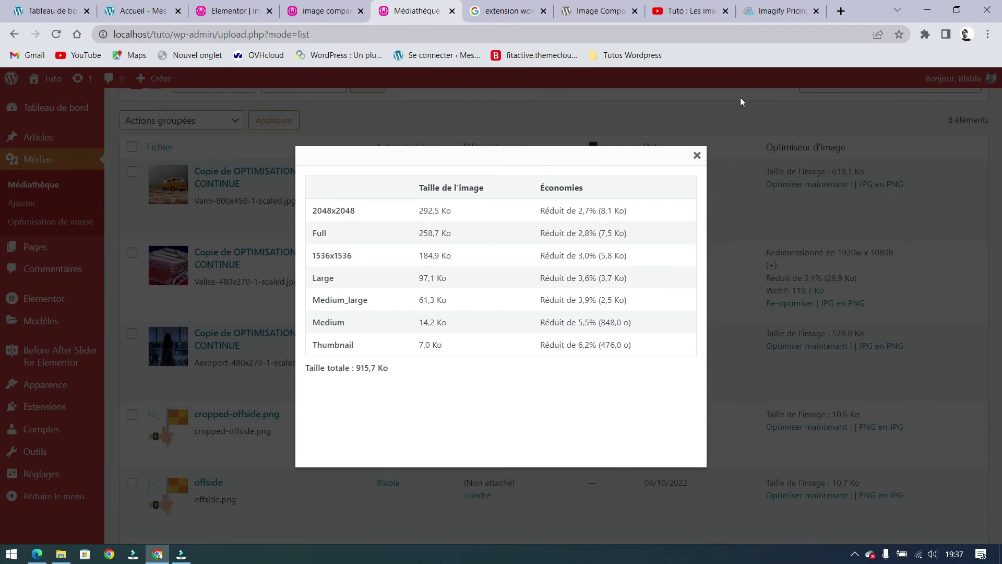
# - Check the monthly quota of Imagify's Starter plan, then return to the media library and close the savings breakdown
pyautogui.click(782, 10)
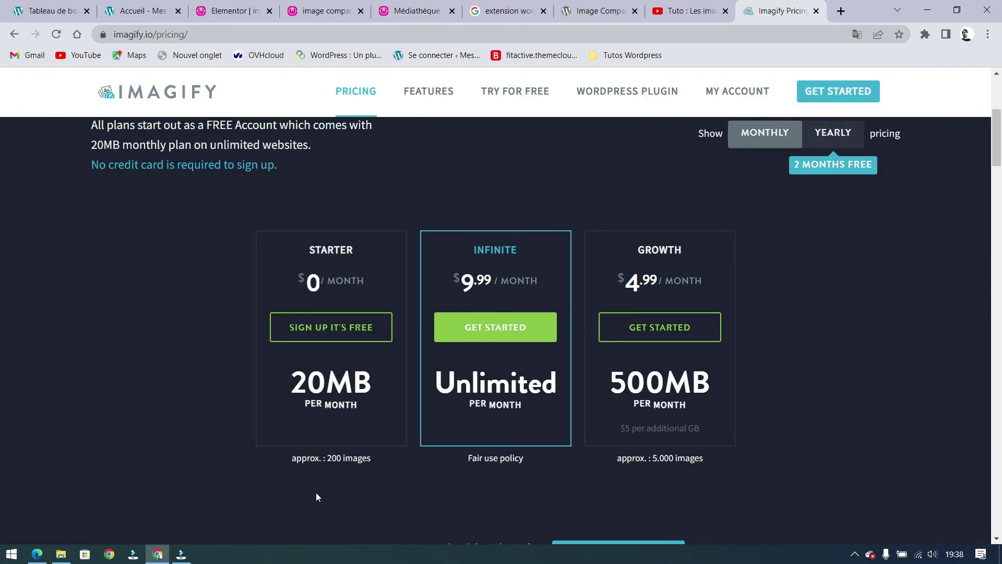
pyautogui.moveTo(292, 382); pyautogui.dragTo(372, 384)
pyautogui.click(378, 492)
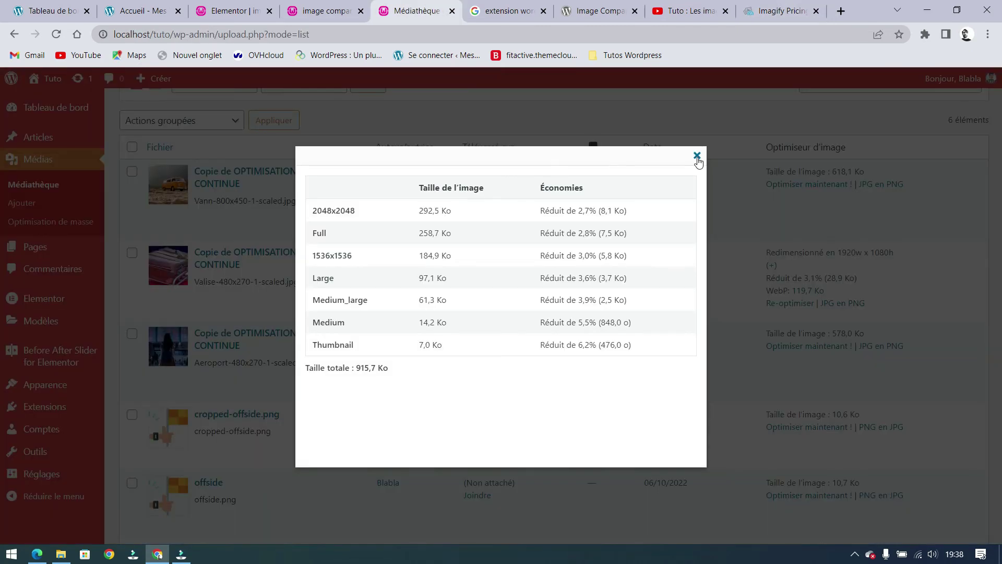
pyautogui.click(697, 156)
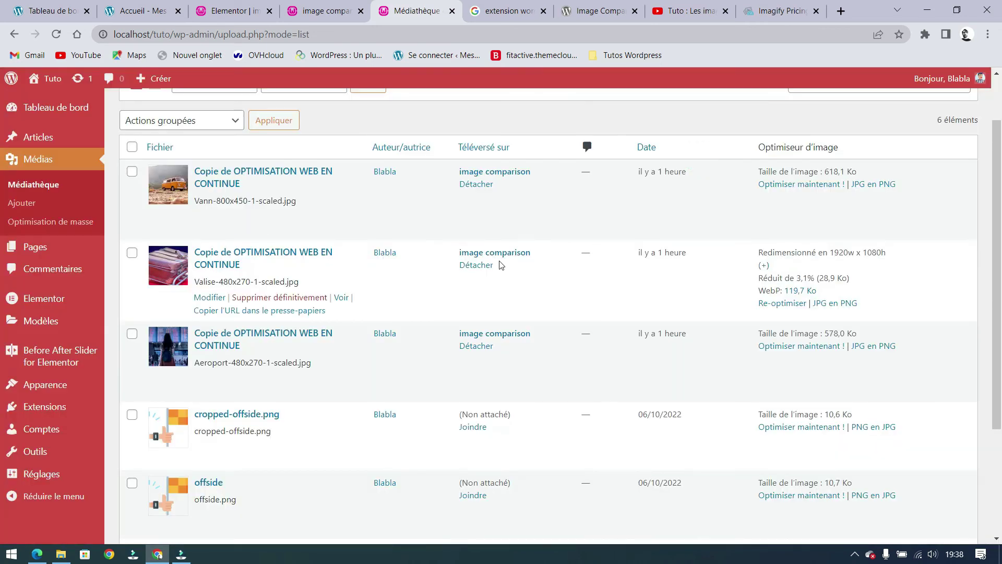
# - Upload the image file Aeroport-480x270-Copie.jpg from the computer to the media library
pyautogui.scroll(1, 241, 383)
pyautogui.scroll(1, 241, 383)
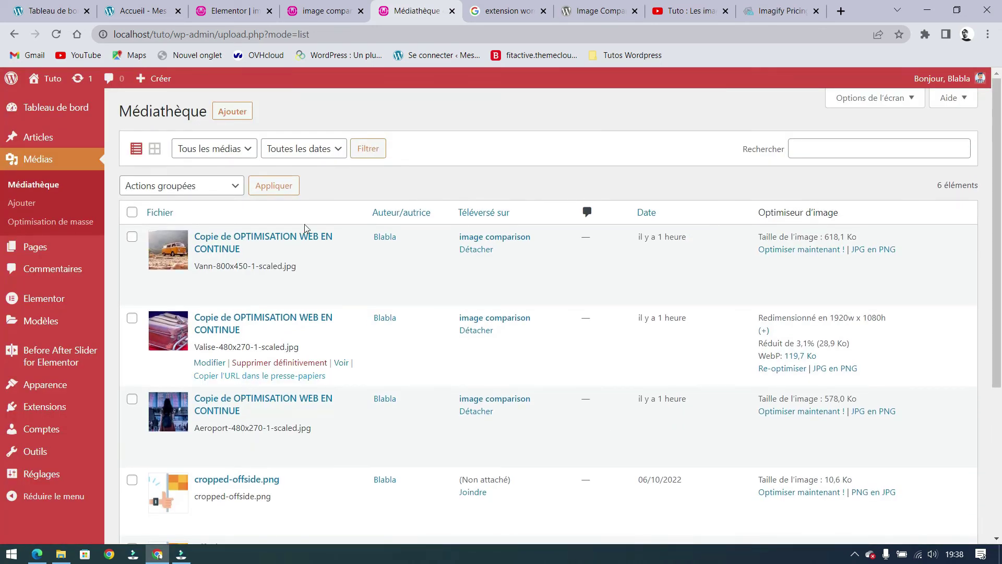
pyautogui.click(231, 111)
pyautogui.click(554, 245)
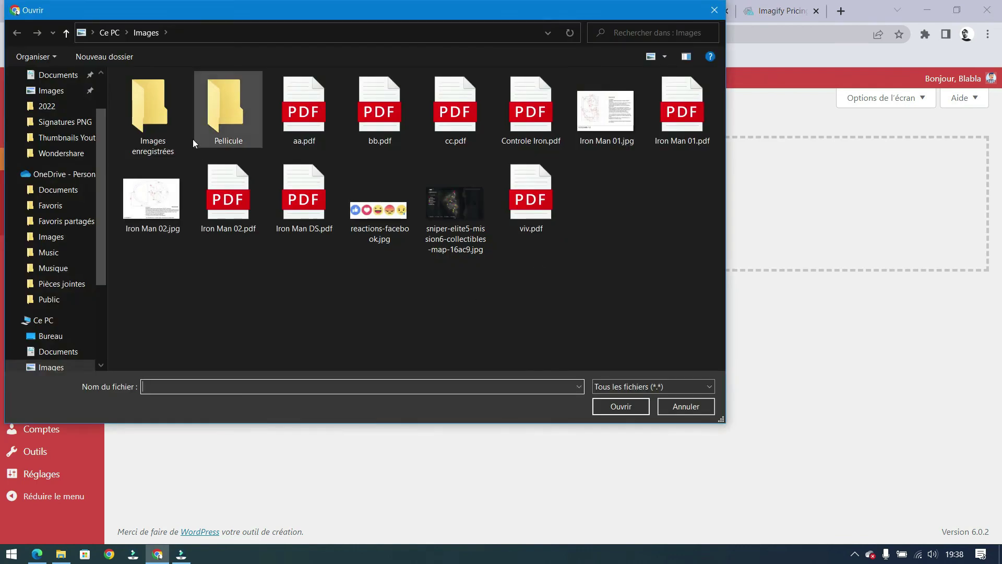
pyautogui.click(58, 117)
pyautogui.doubleClick(597, 89)
pyautogui.doubleClick(198, 99)
pyautogui.click(152, 116)
pyautogui.click(620, 406)
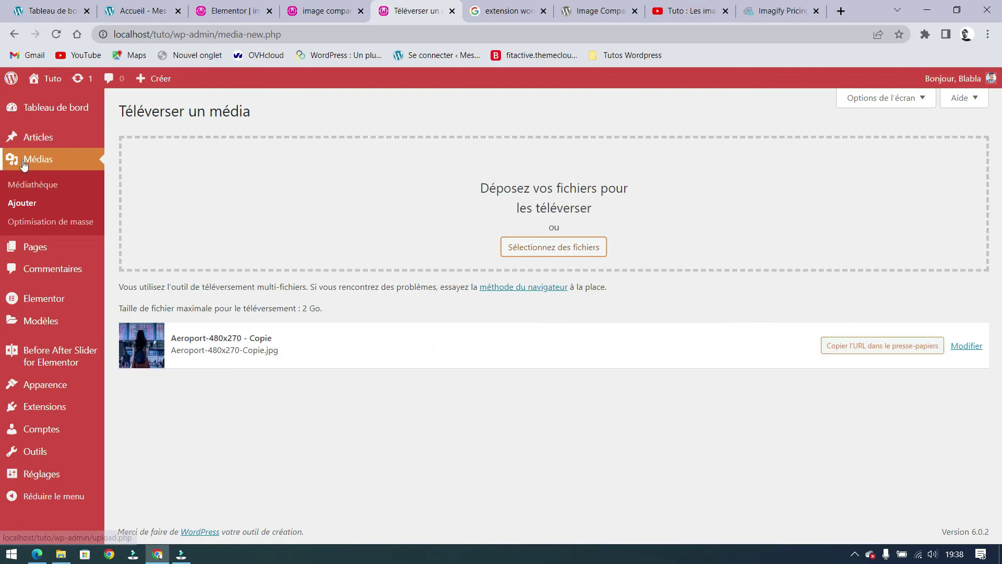
# - Check the optimisation result of Aeroport-480x270-Copie.jpg in the media library list and optimise cropped-offside.png
pyautogui.click(36, 187)
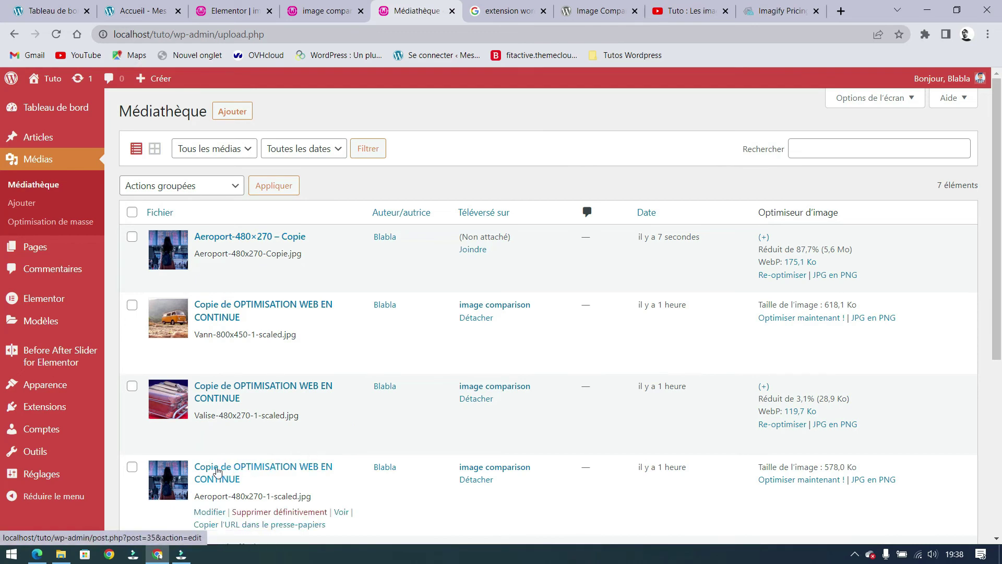
pyautogui.scroll(-2, 229, 473)
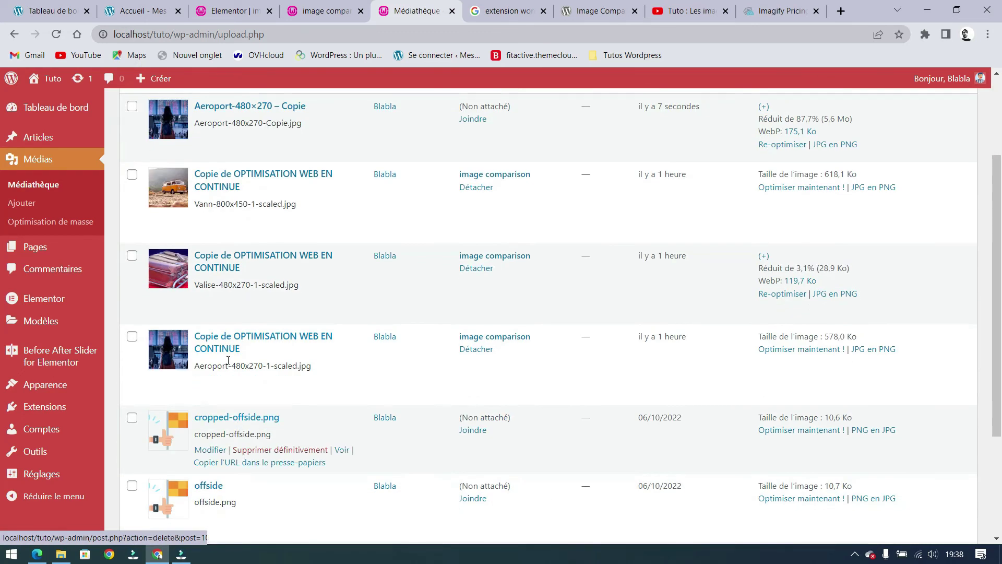
pyautogui.scroll(2, 257, 347)
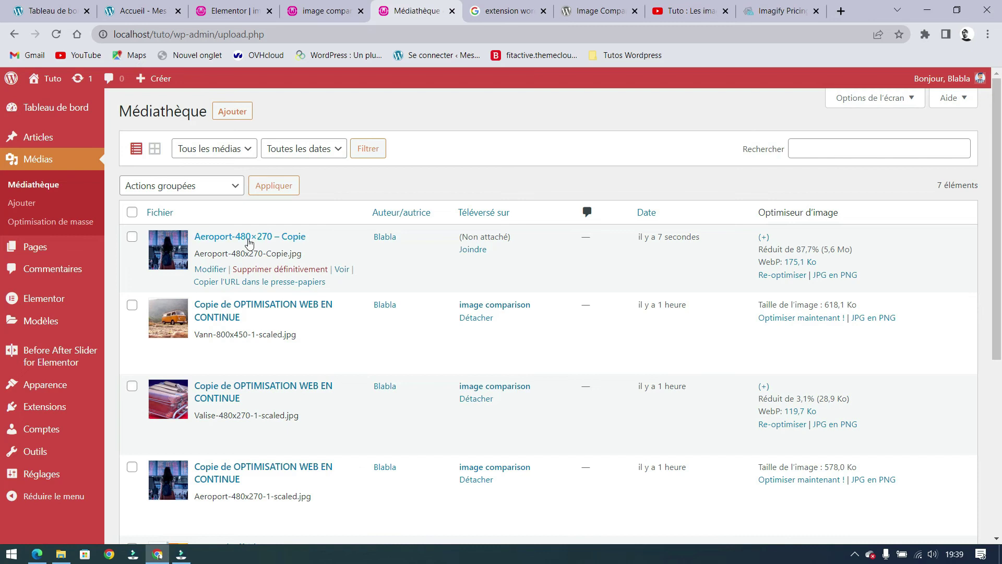
pyautogui.doubleClick(799, 251)
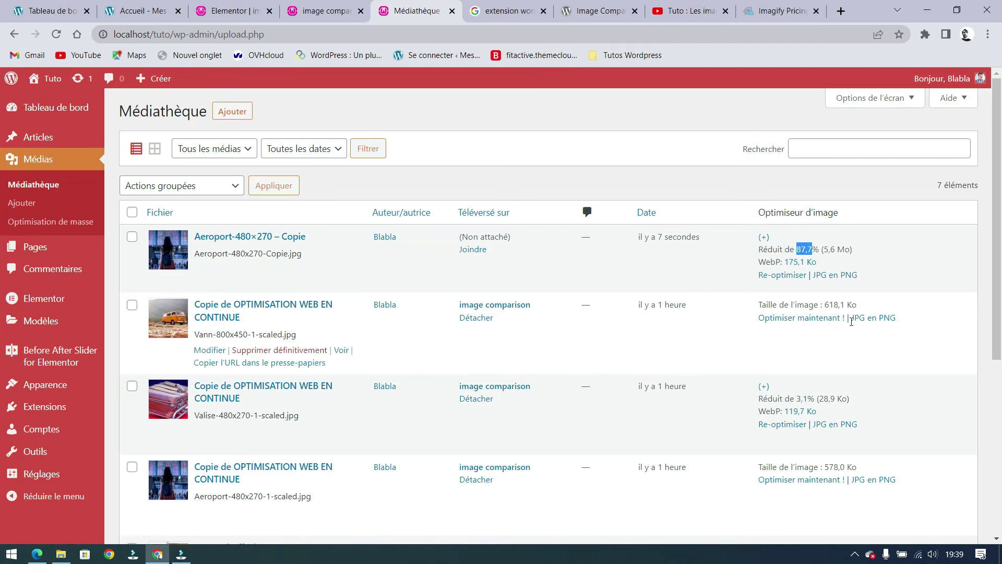
pyautogui.scroll(-1, 414, 170)
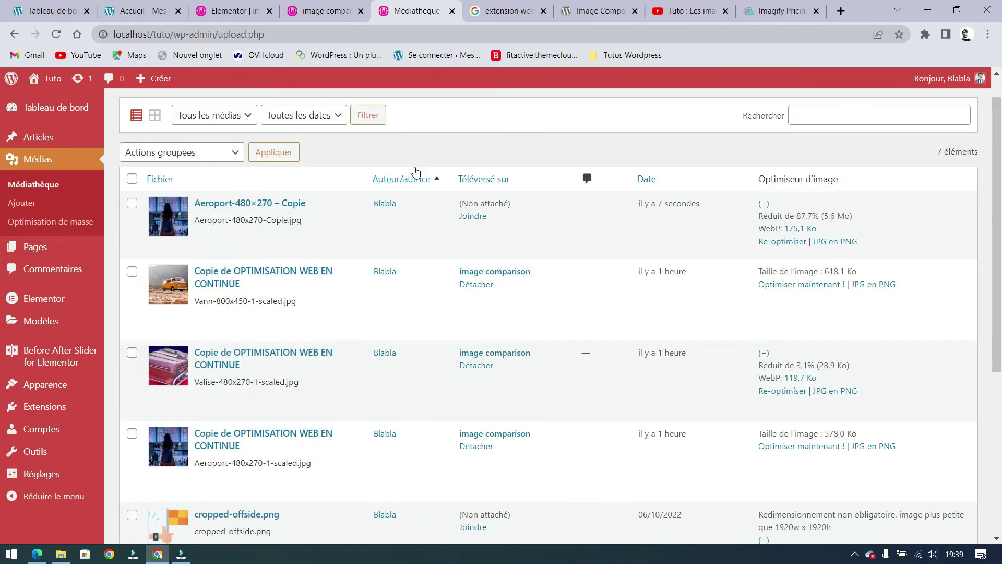
# - Compare the before and after images with the slider on the image comparison preview page
pyautogui.click(321, 11)
pyautogui.moveTo(559, 310); pyautogui.dragTo(669, 306)
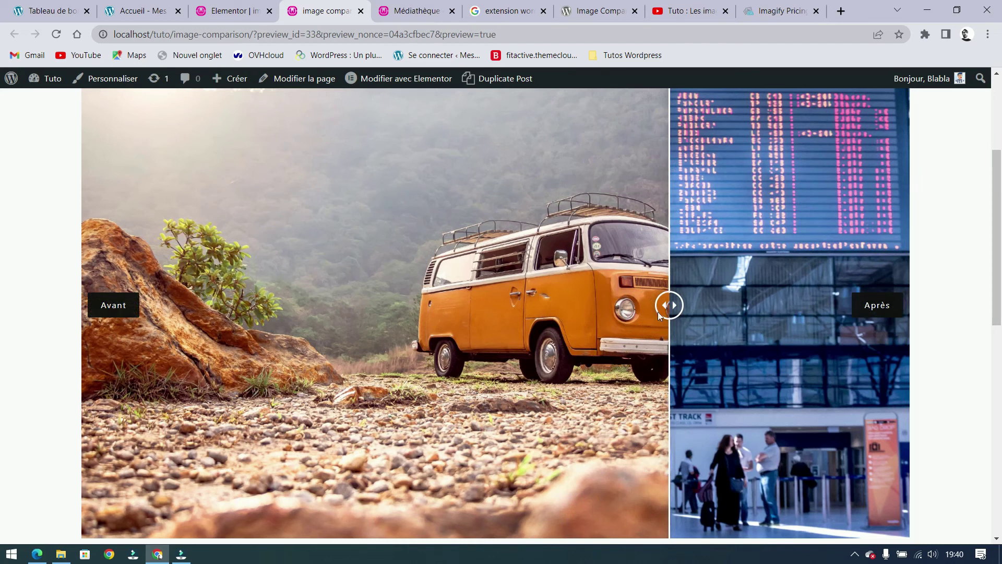
pyautogui.moveTo(669, 305)
pyautogui.mouseDown()
pyautogui.moveTo(351, 304)
pyautogui.moveTo(561, 308)
pyautogui.mouseUp()
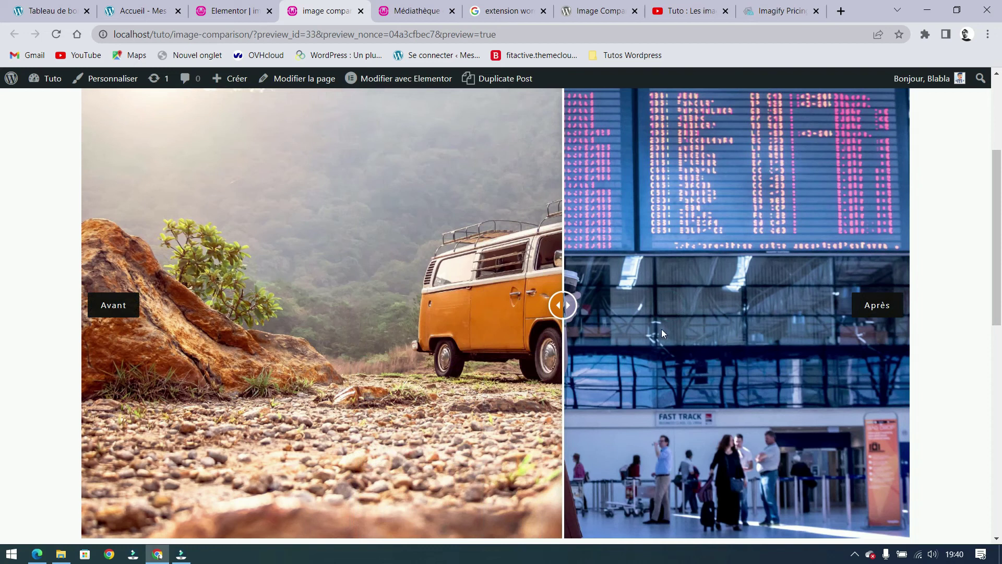
pyautogui.moveTo(564, 306); pyautogui.dragTo(544, 289)
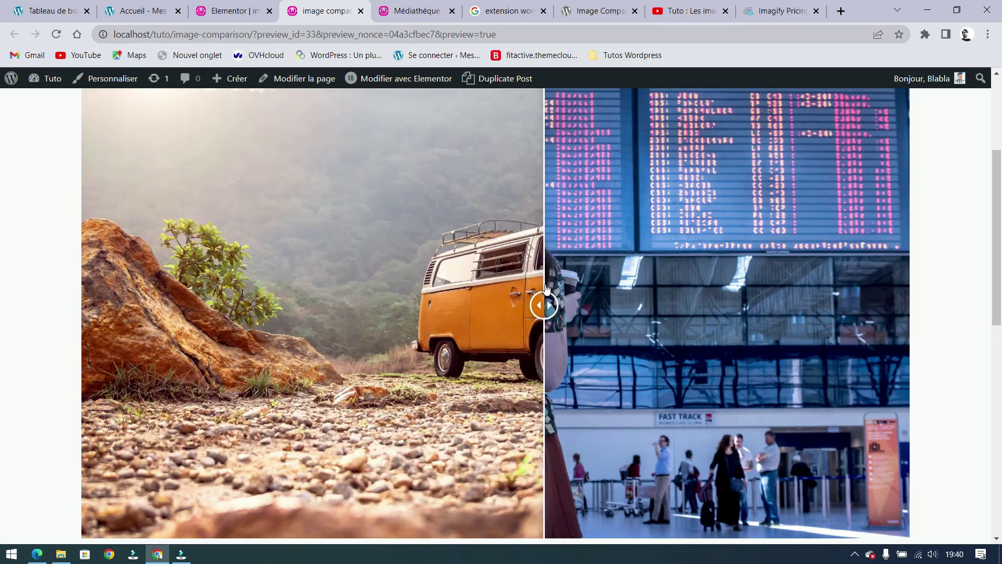
# - Replace the comparison slider's Before Image with Aeroport-480x270-Copie.jpg in Elementor and update the page
pyautogui.click(234, 11)
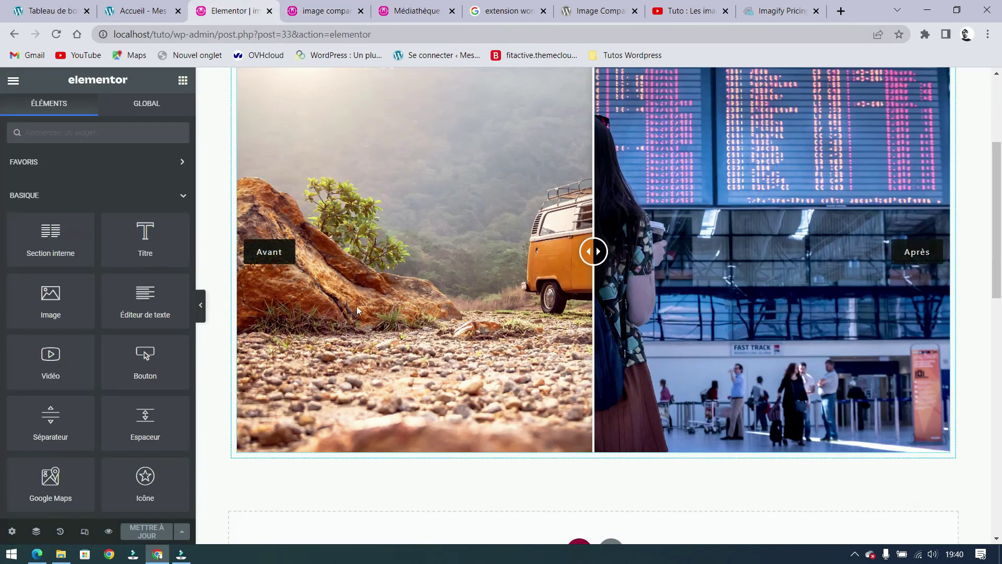
pyautogui.click(418, 197)
pyautogui.click(97, 216)
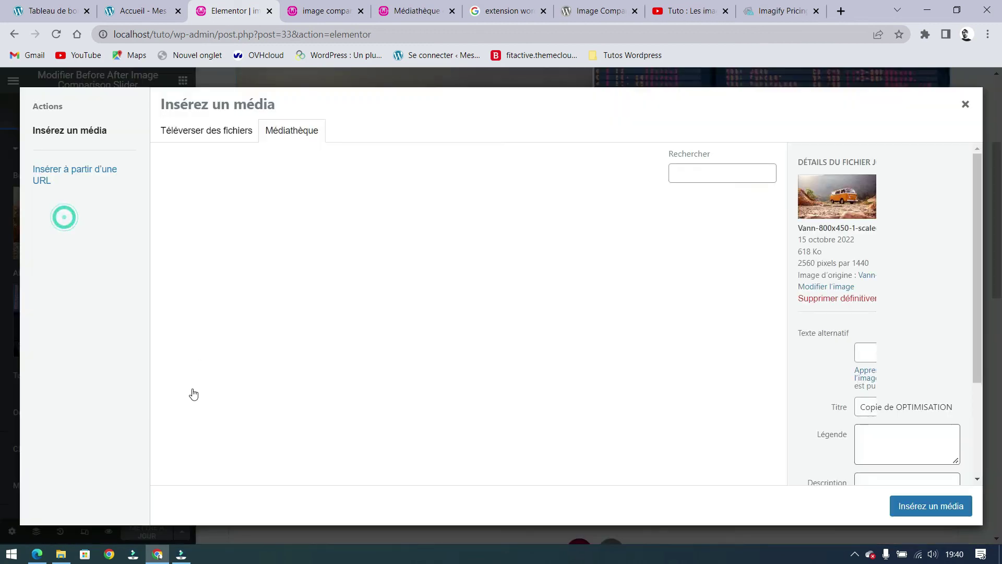
pyautogui.click(205, 267)
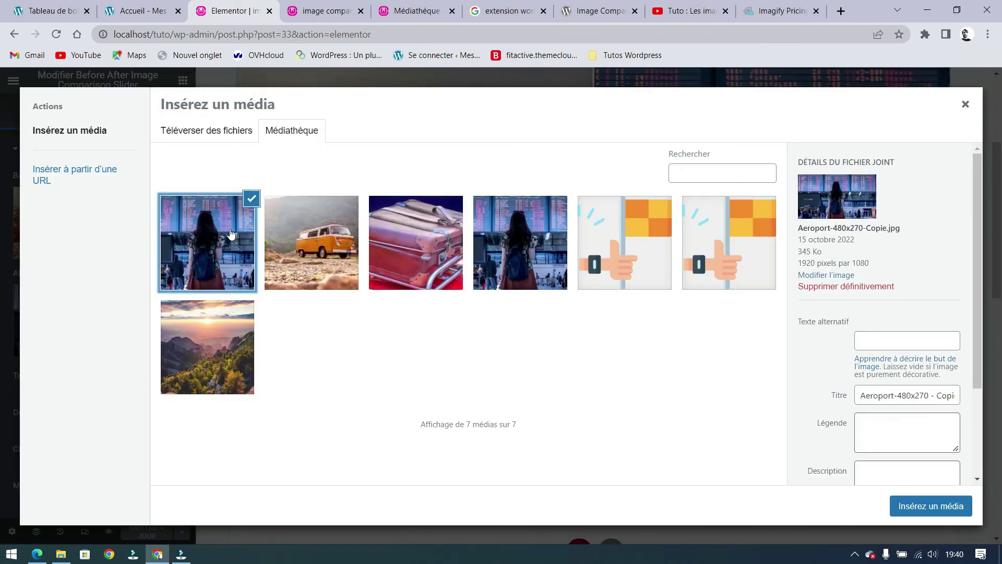
pyautogui.click(551, 258)
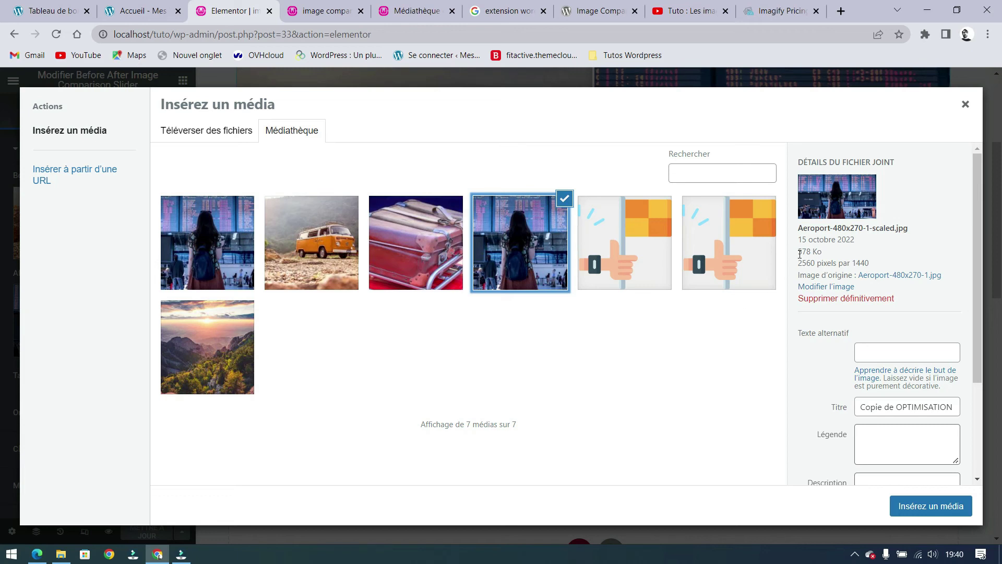
pyautogui.click(222, 254)
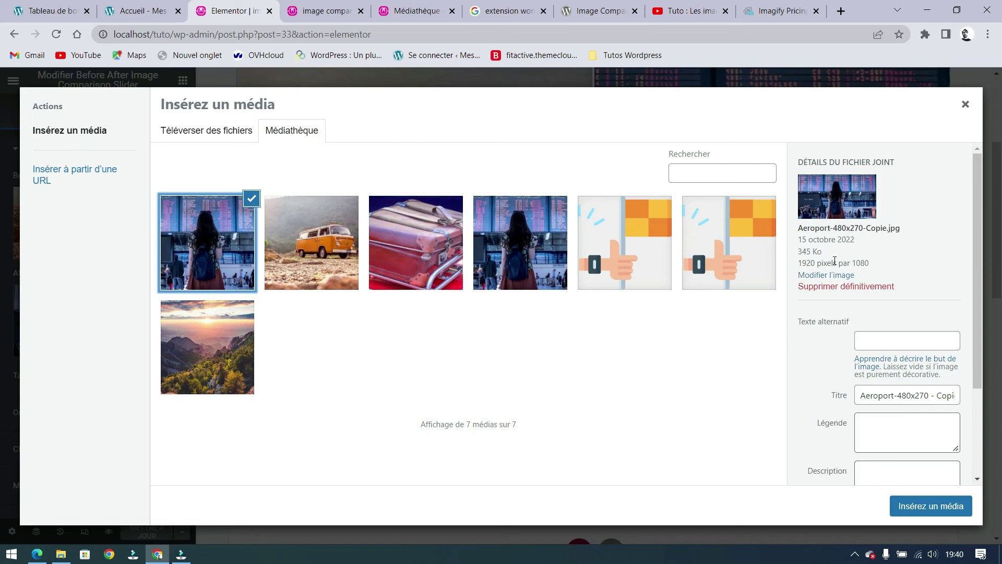
pyautogui.click(929, 507)
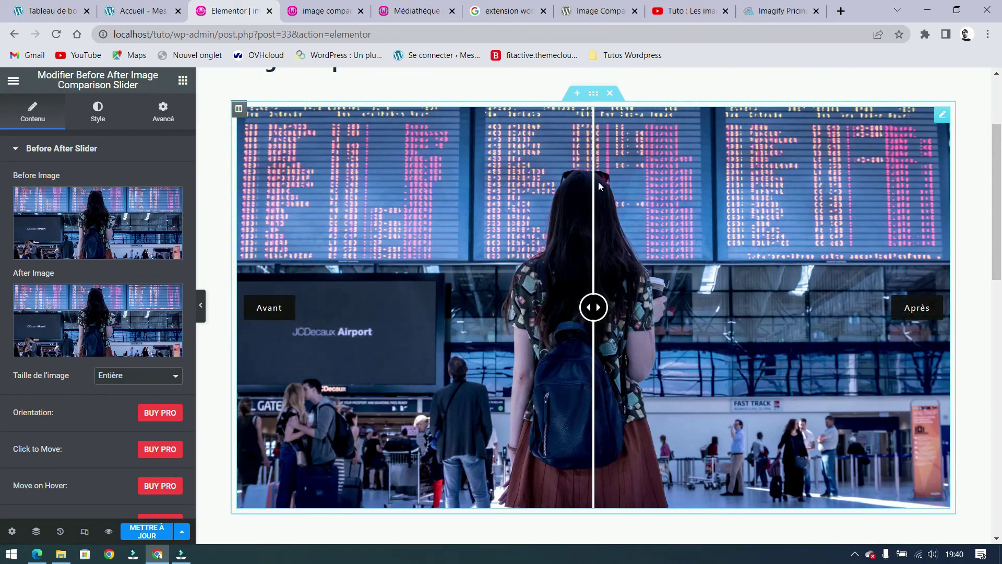
pyautogui.click(149, 527)
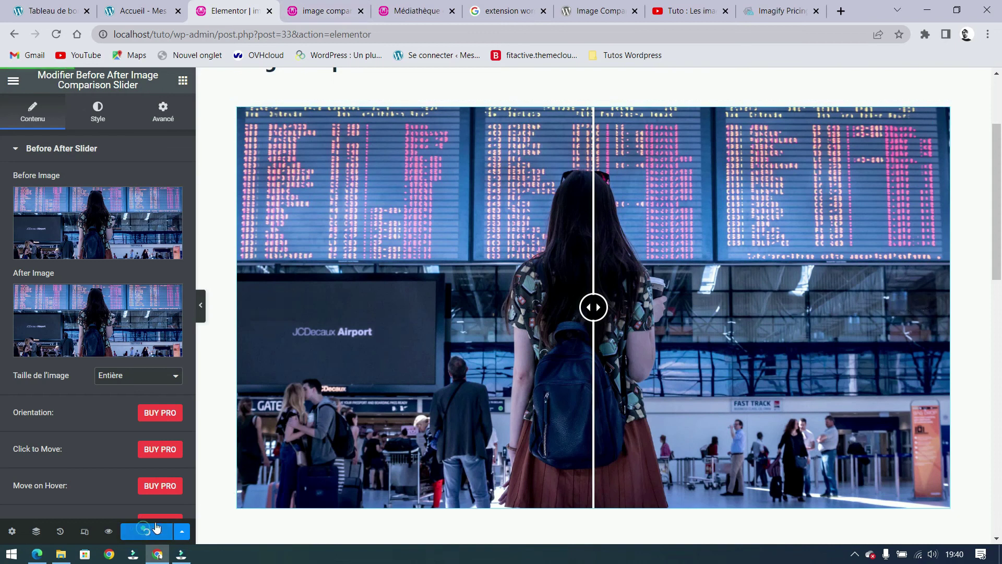
# - Compare the optimised and original airport images with the slider on the preview page
pyautogui.click(334, 13)
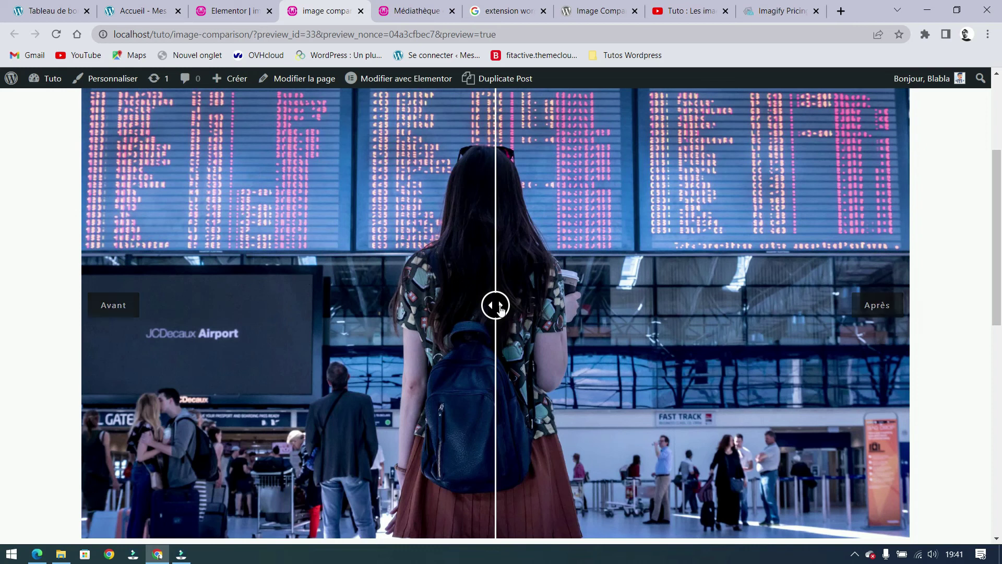
pyautogui.moveTo(490, 304); pyautogui.dragTo(850, 345)
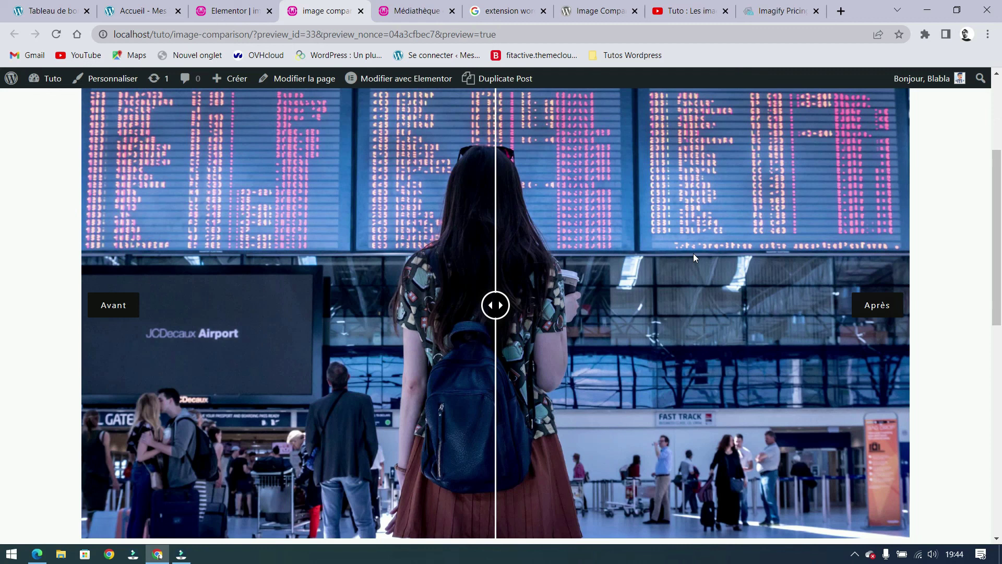
pyautogui.scroll(4, 749, 294)
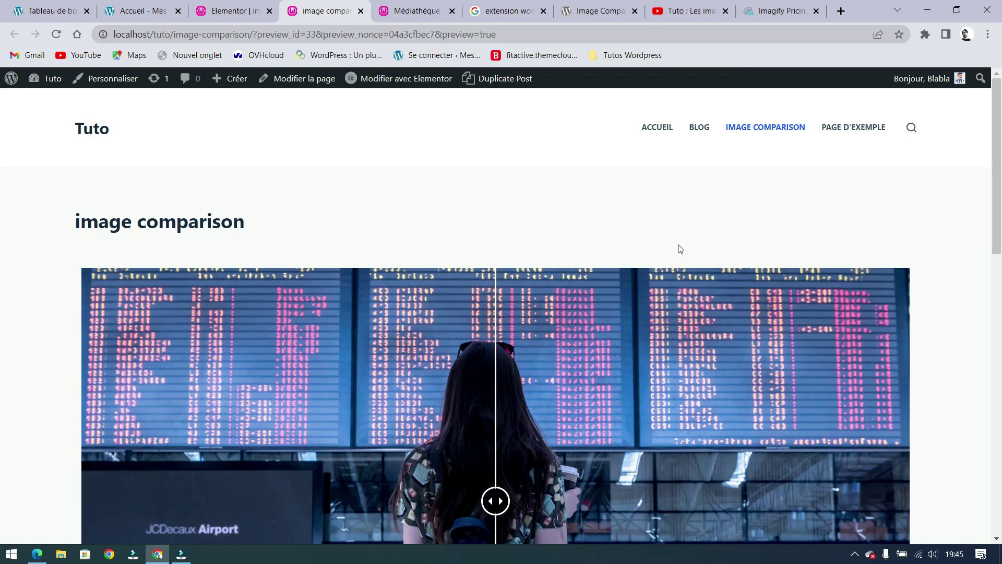
pyautogui.scroll(-5, 677, 250)
pyautogui.scroll(-5, 664, 243)
pyautogui.scroll(8, 668, 238)
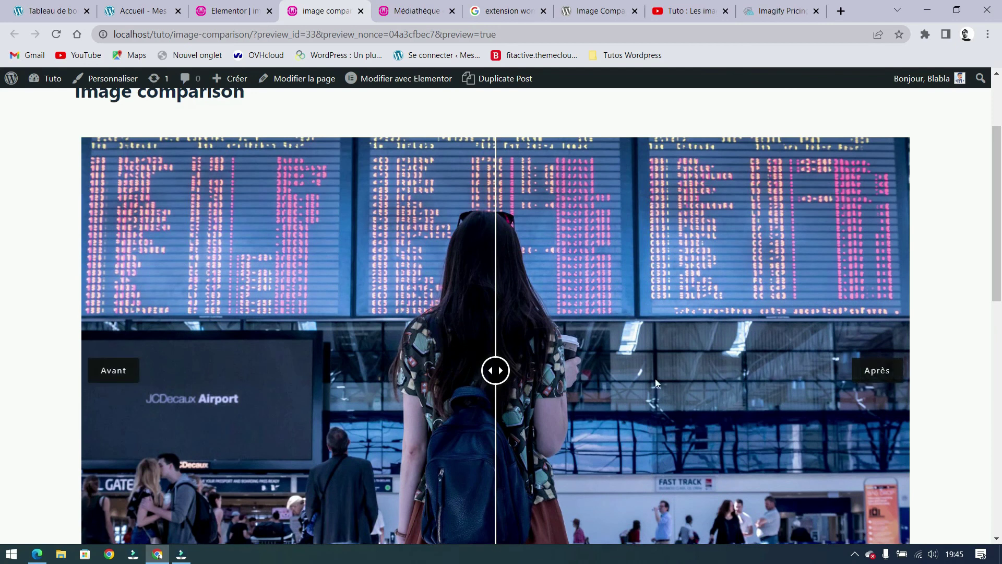
pyautogui.scroll(3, 657, 382)
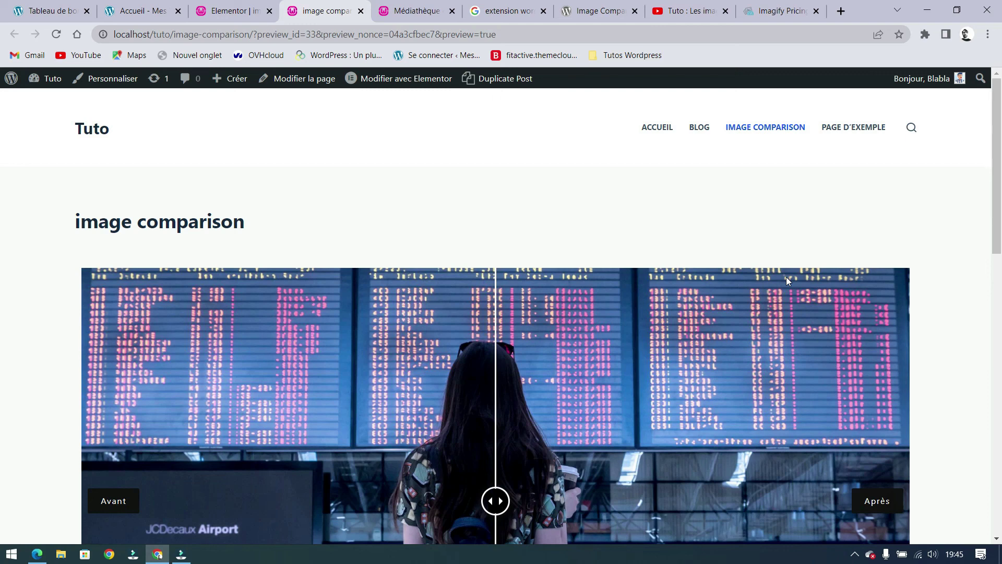
pyautogui.scroll(-10, 787, 316)
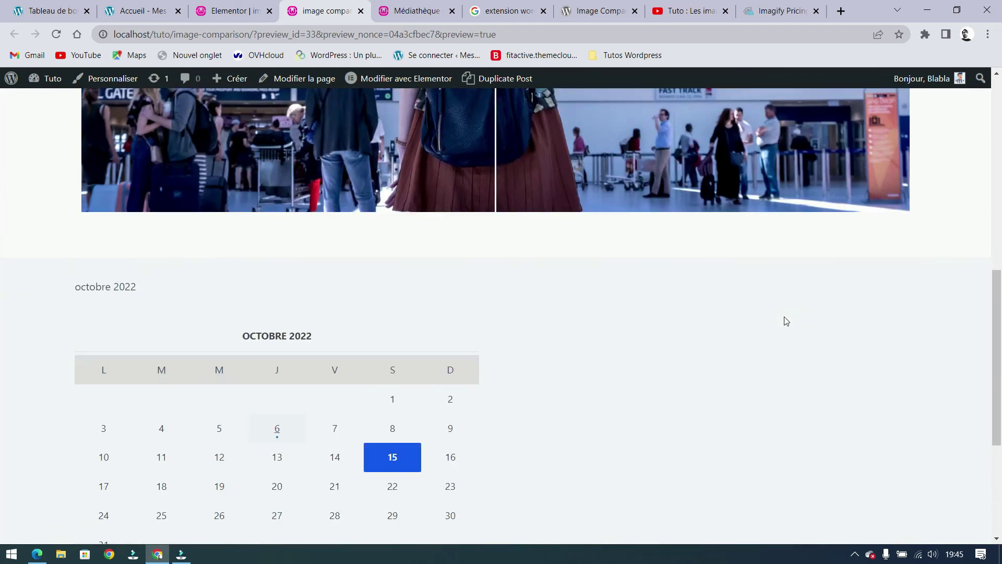
pyautogui.scroll(-5, 785, 320)
pyautogui.scroll(15, 786, 320)
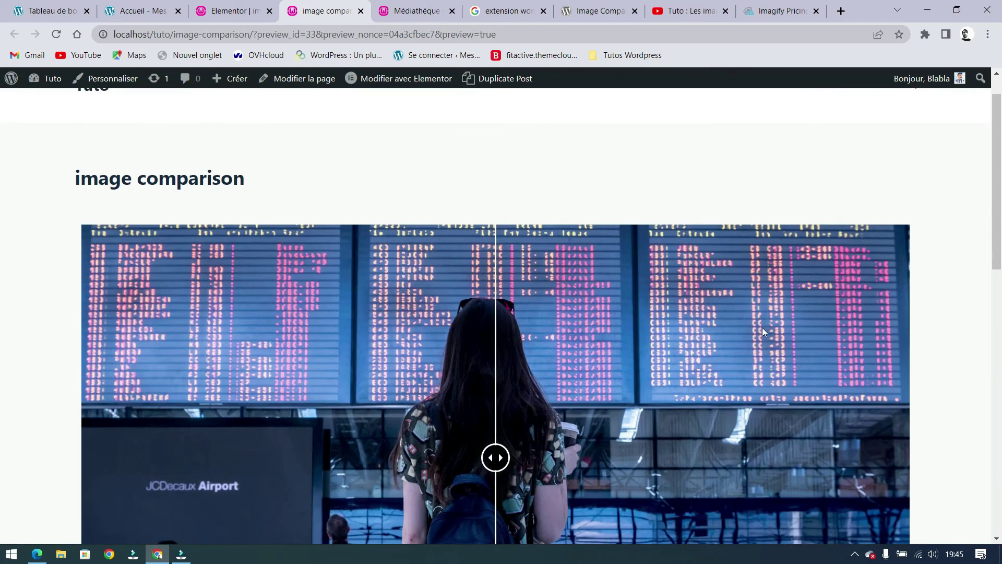
pyautogui.scroll(1, 762, 331)
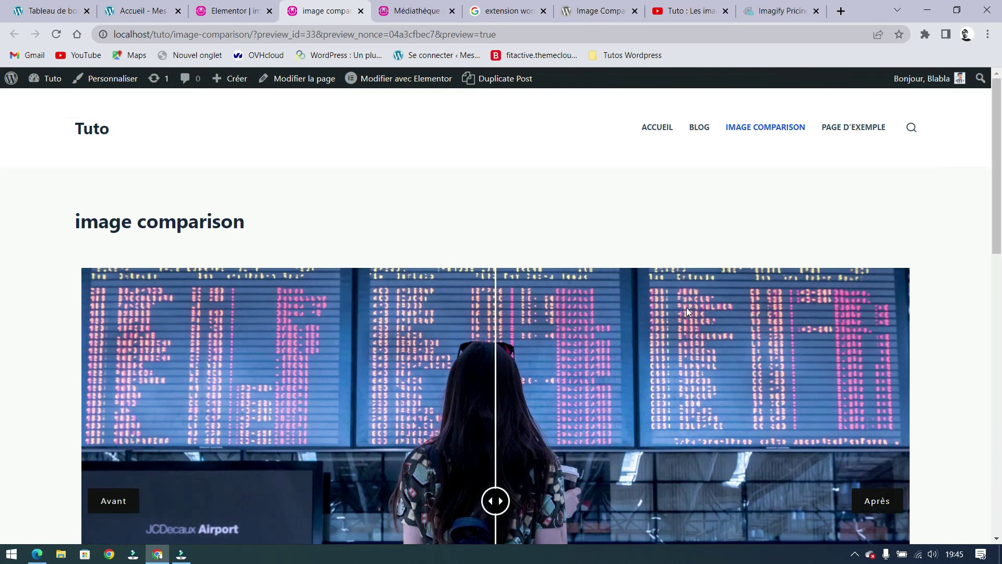